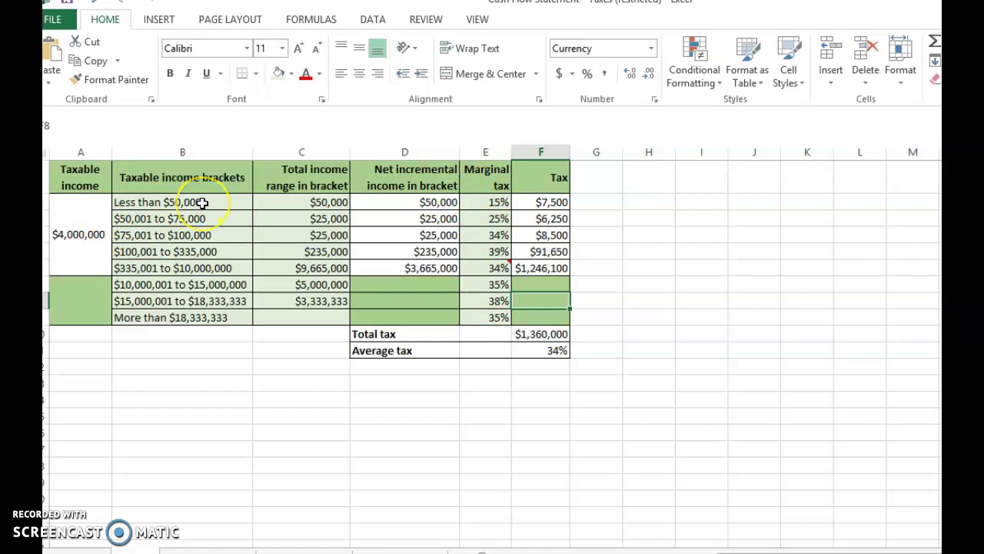
Examine the marginal tax rates for the less-than-$50,000 and $50,001 to $75,000 income brackets
left_click(487, 201)
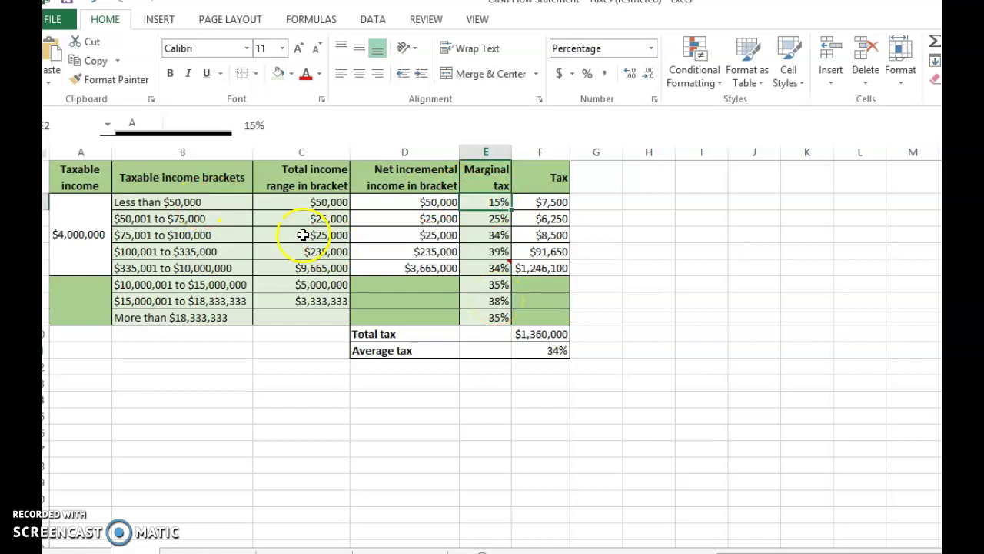
left_click(201, 221)
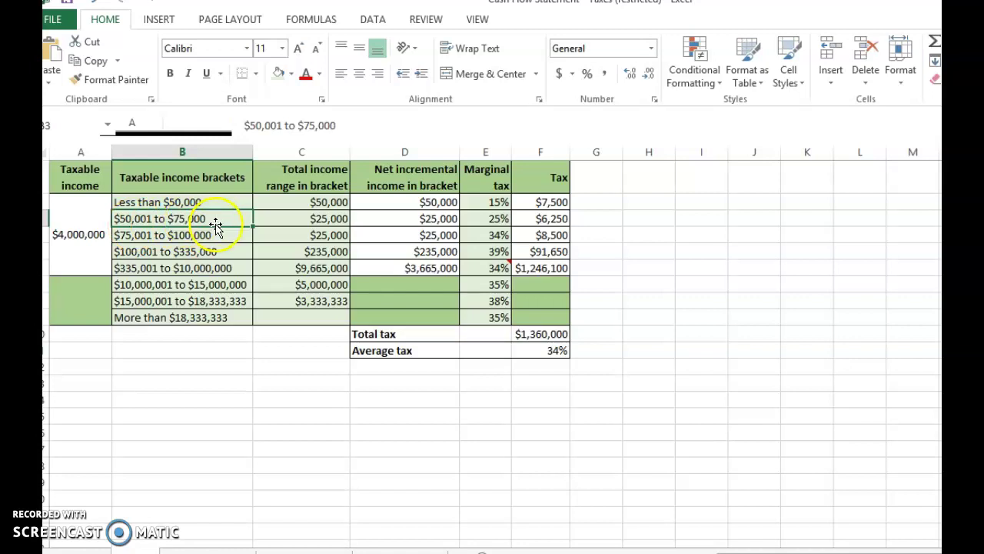
left_click(489, 217)
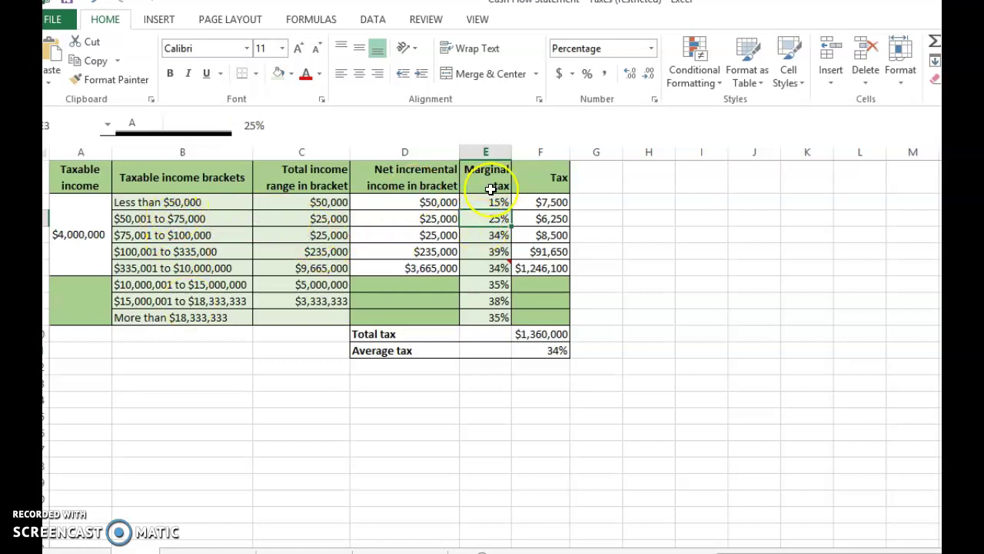
left_click(203, 203)
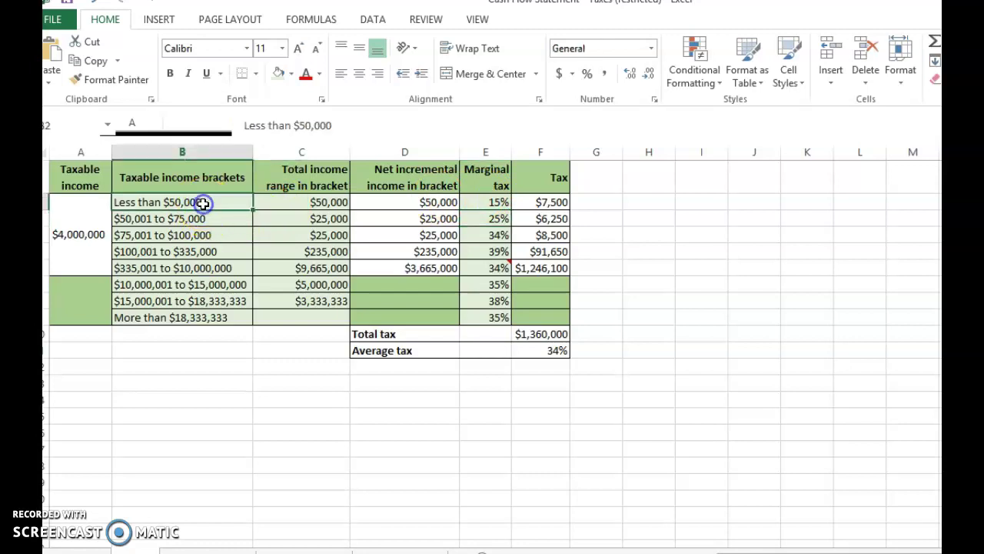
left_click(473, 203)
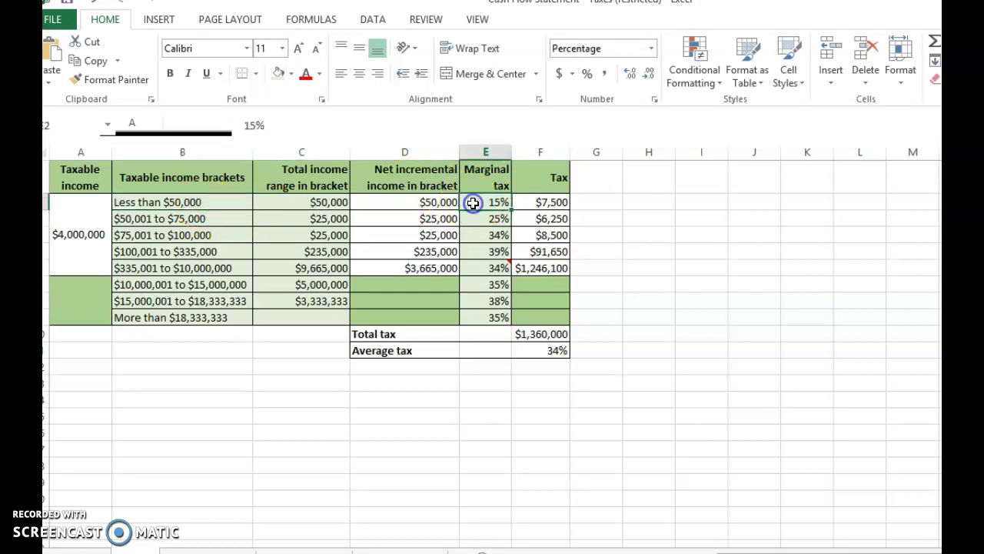
Compare the total income range in column C with the bracket limits for the two lowest income brackets
left_click(300, 152)
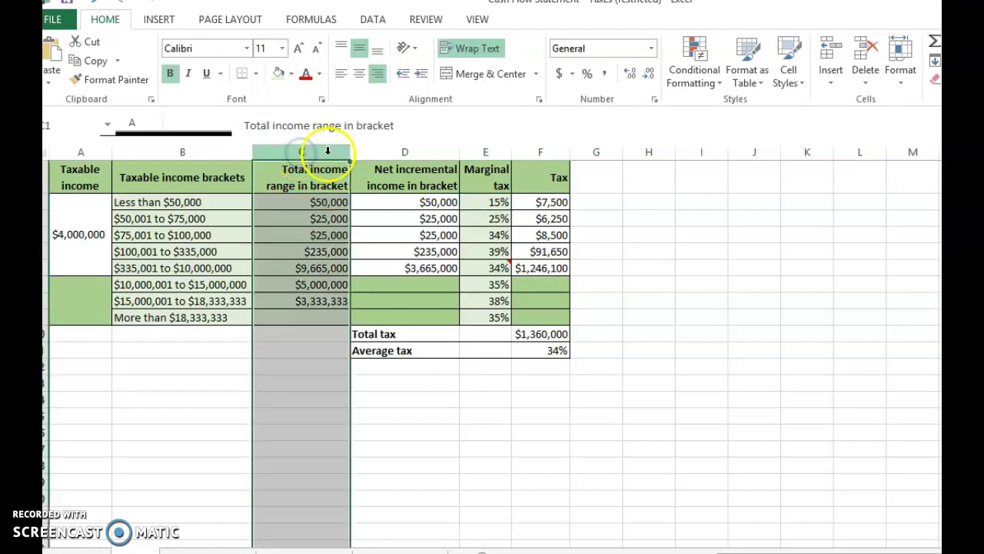
left_click(297, 200)
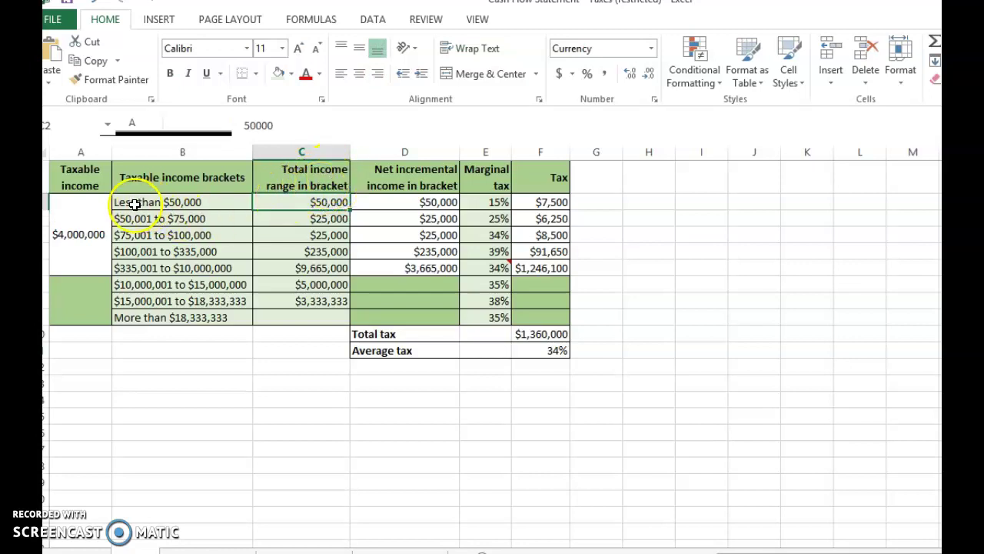
left_click(281, 200)
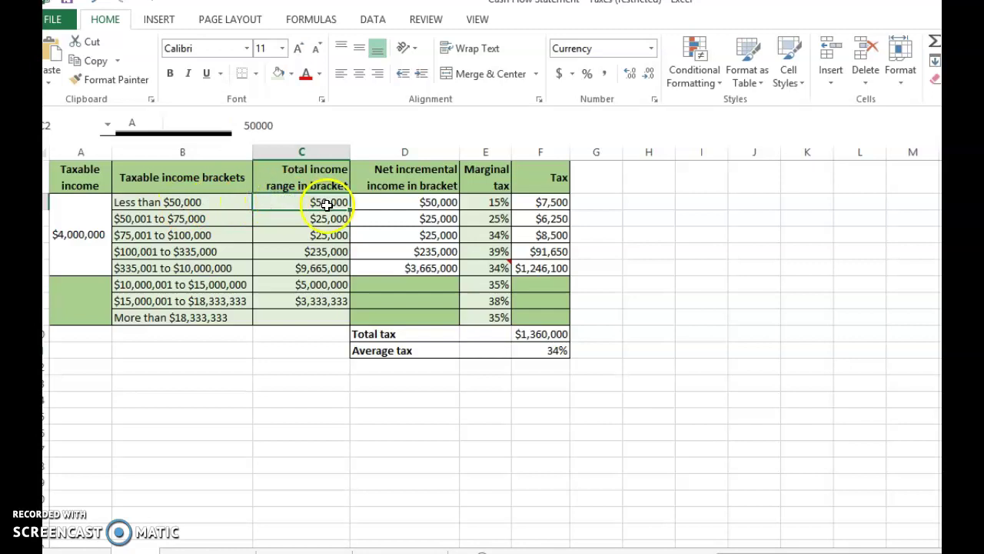
left_click(288, 220)
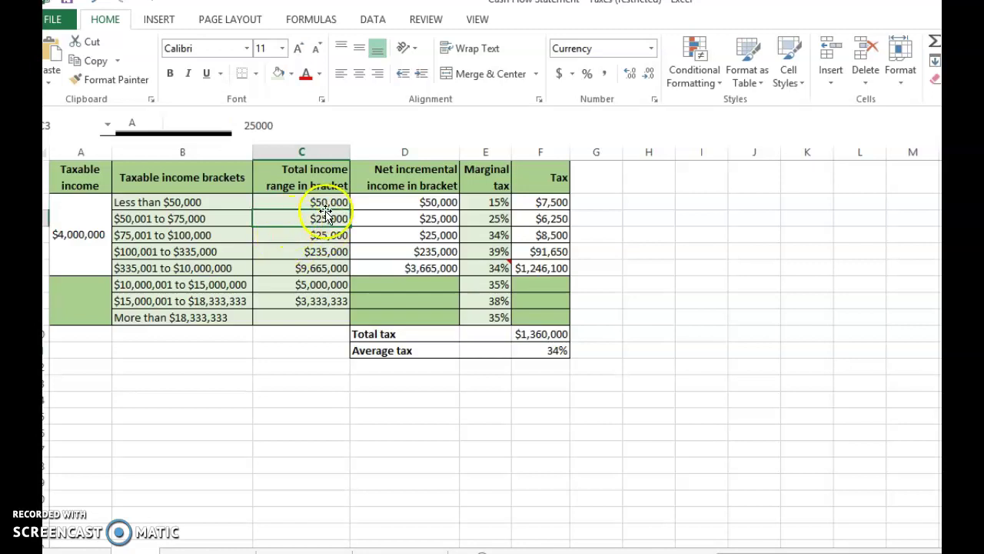
left_click(203, 219)
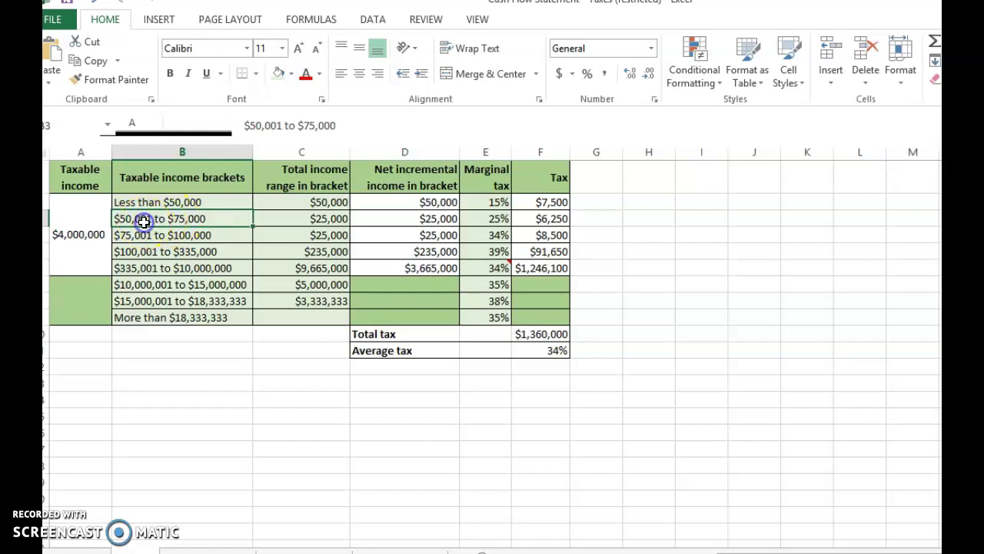
left_click(196, 200)
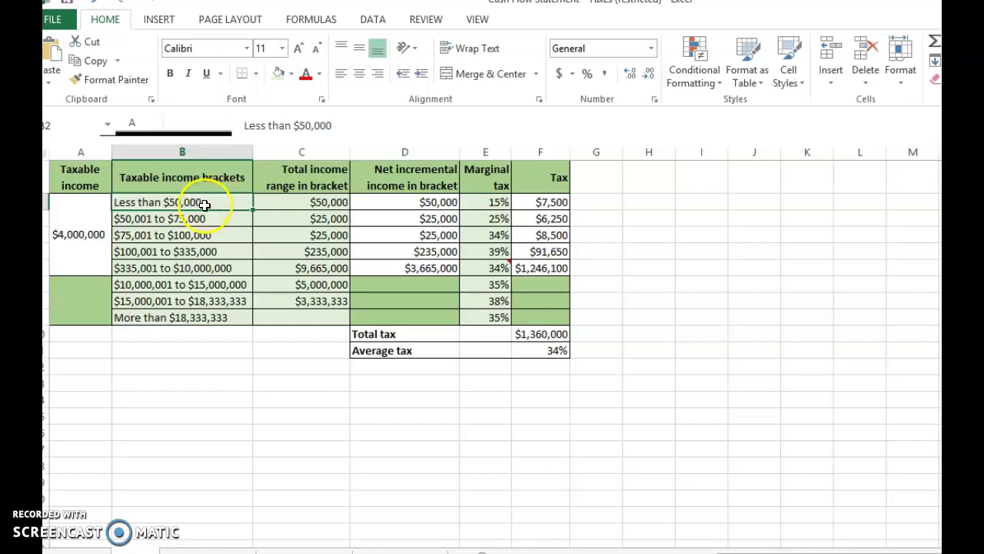
left_click(203, 219)
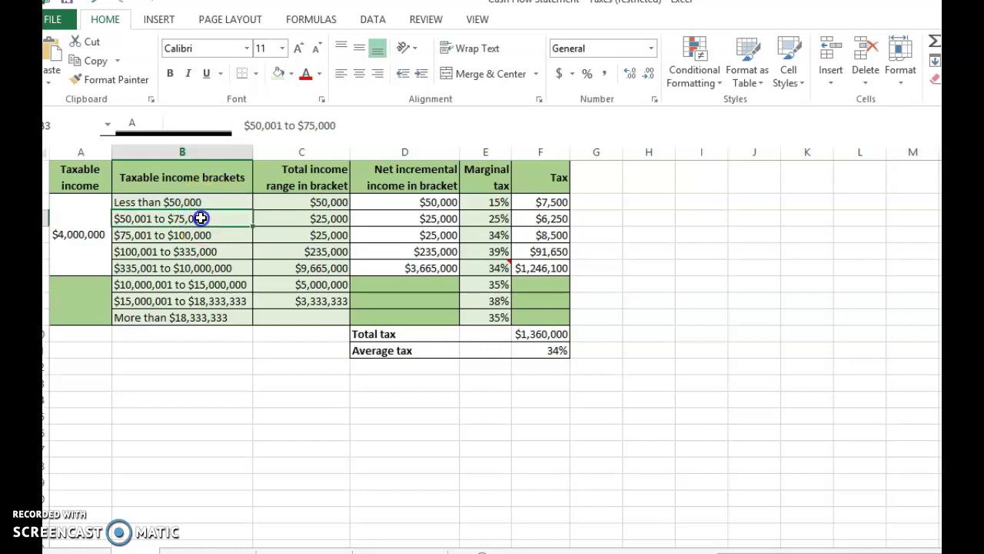
left_click(200, 198)
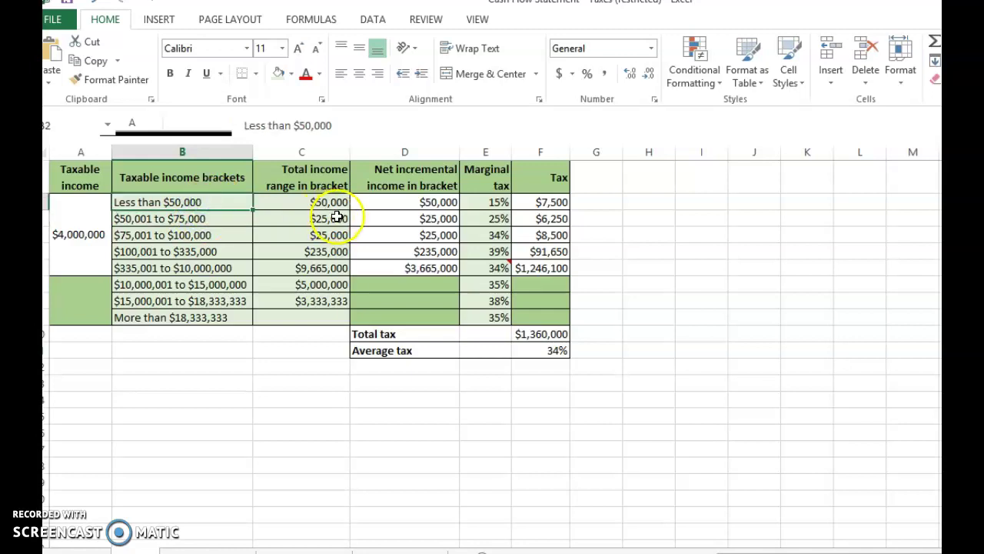
left_click(334, 219)
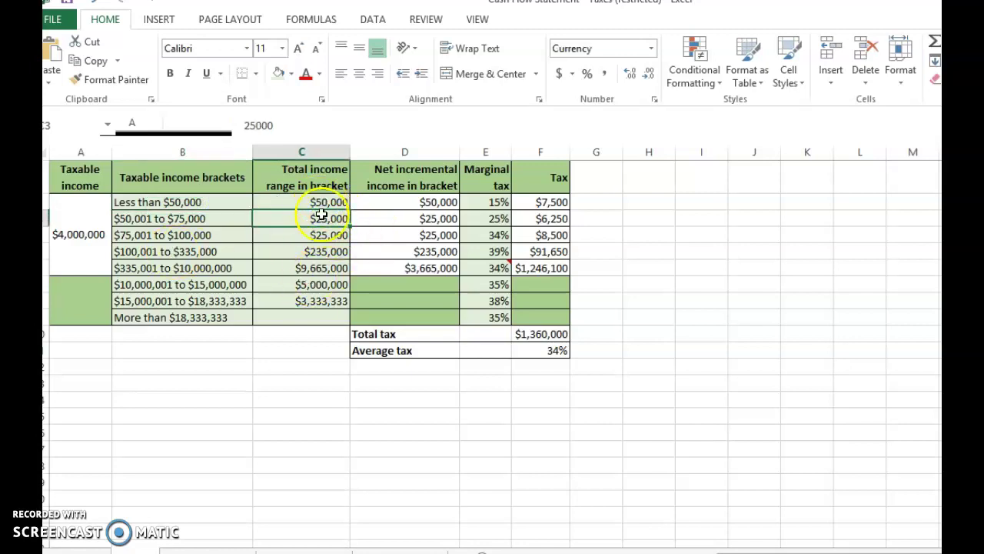
Check the total income range cell for the open-ended bracket of more than $18,333,333
left_click(272, 315)
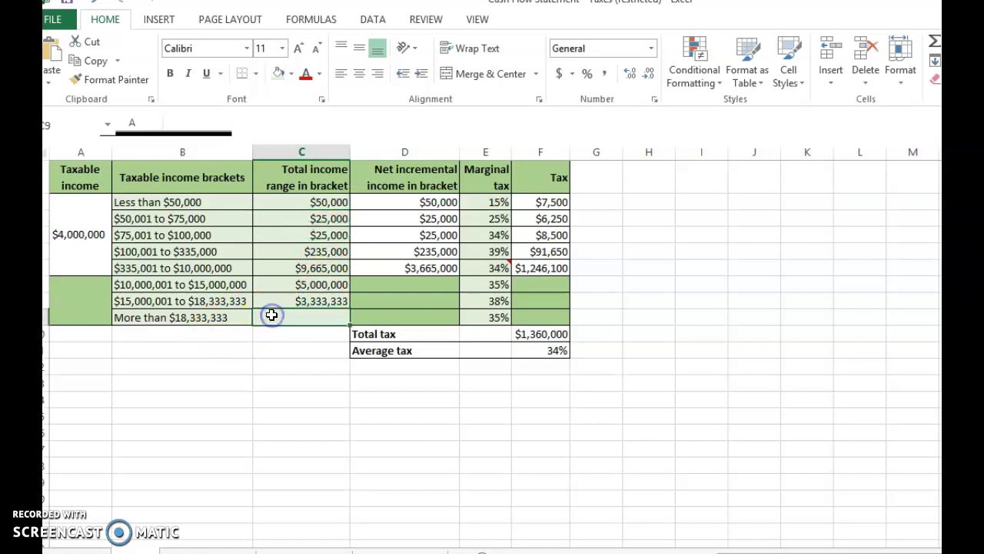
left_click(166, 320)
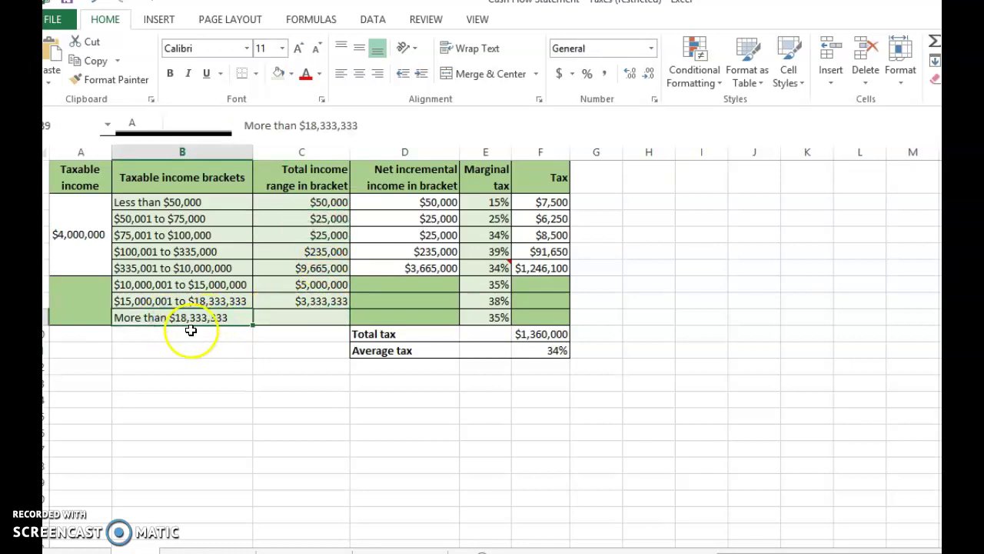
left_click(273, 316)
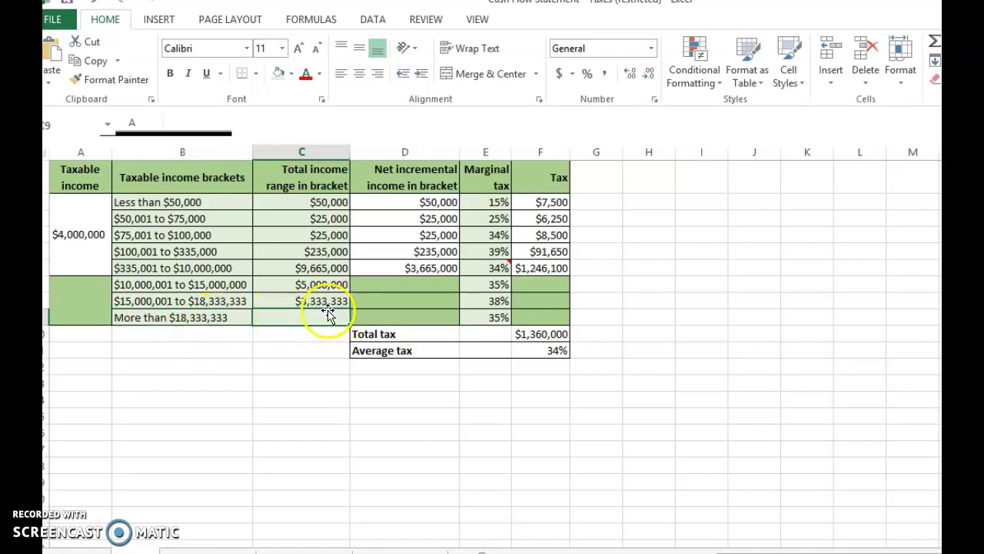
Review the total income range values in column C from the lowest bracket to the $15,000,001 to $18,333,333 bracket
right_click(317, 204)
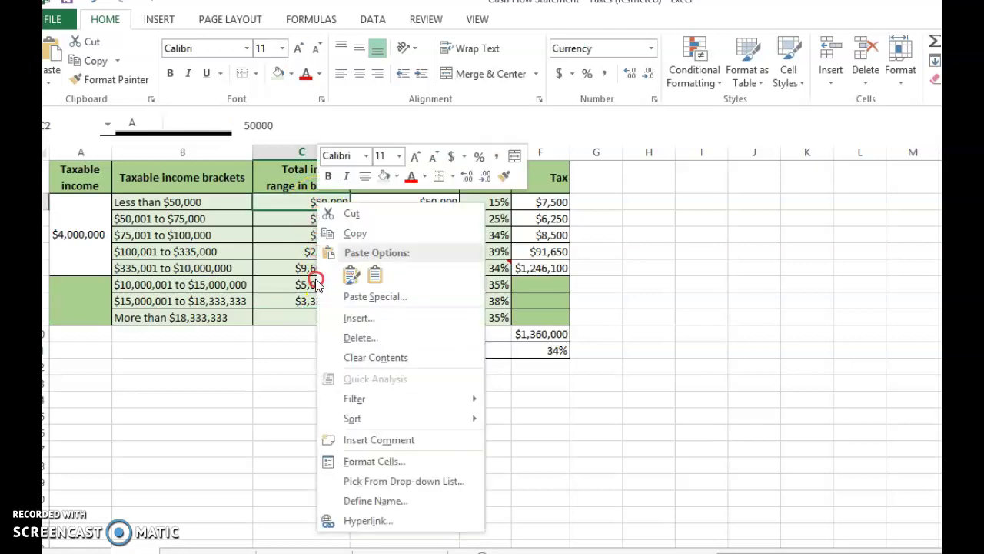
left_click(272, 202)
key("Down")
key("Down")
key("Down")
key("Down")
key("Down")
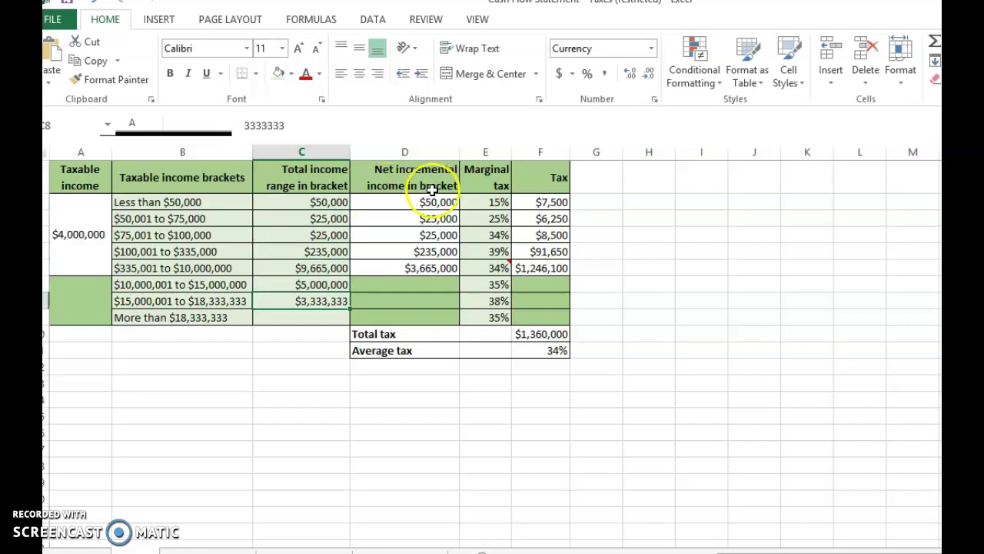
Review the net incremental income values in column D across the lower brackets, ending back at cell D2
left_click(399, 201)
key("Down")
key("Down")
key("Down")
key("Down")
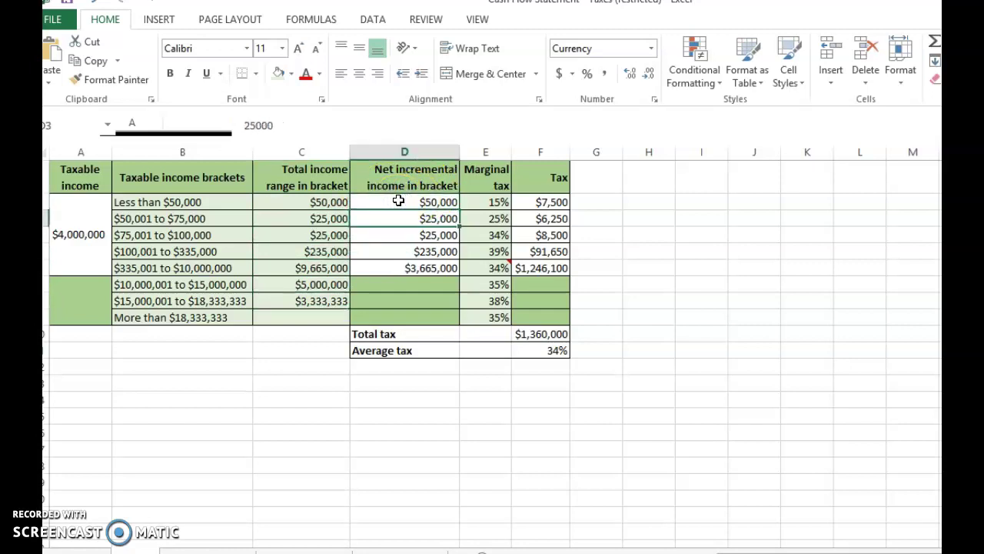
key("Up")
key("Up")
key("Up")
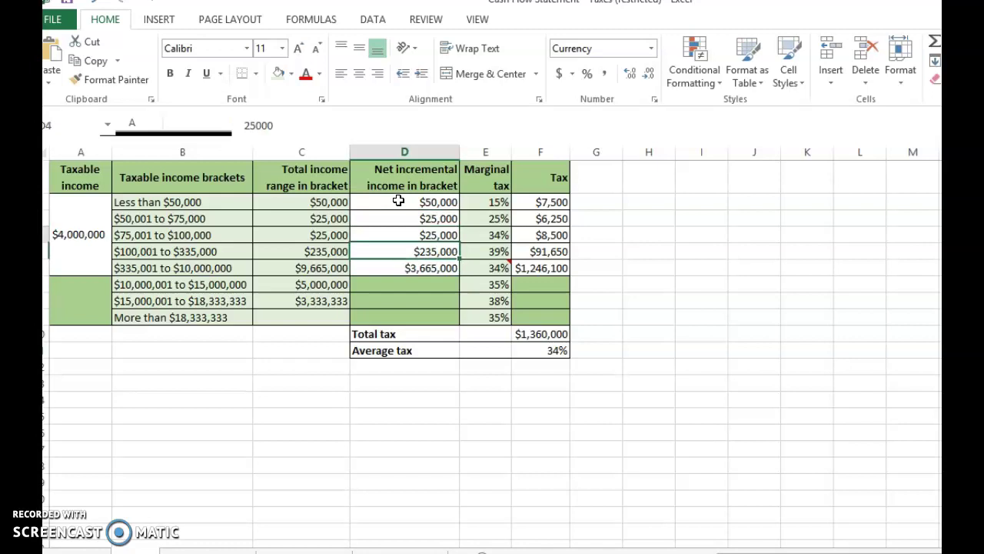
key("Up")
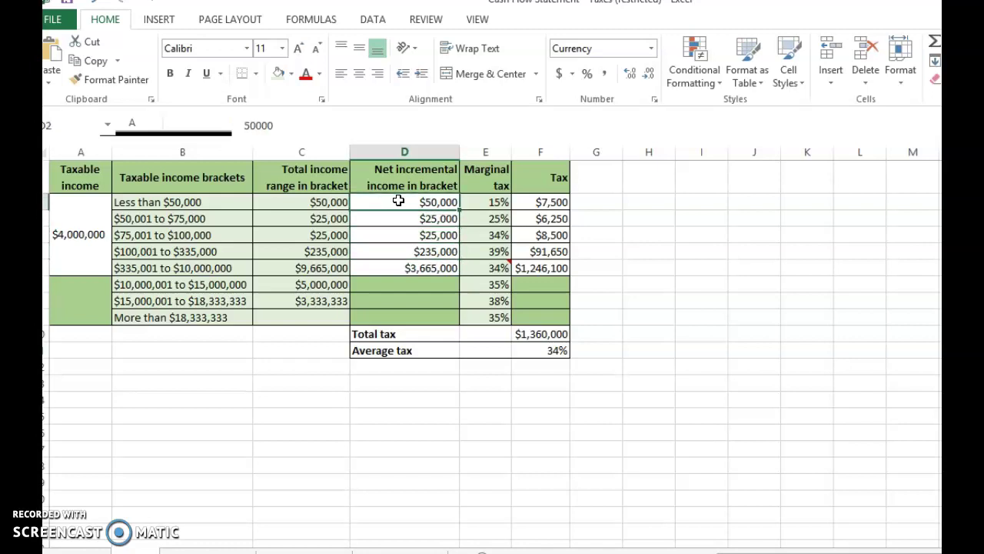
Inspect the net incremental income formula for the $335,001 to $10,000,000 bracket and the corresponding cell of the bracket above it
left_click(213, 253)
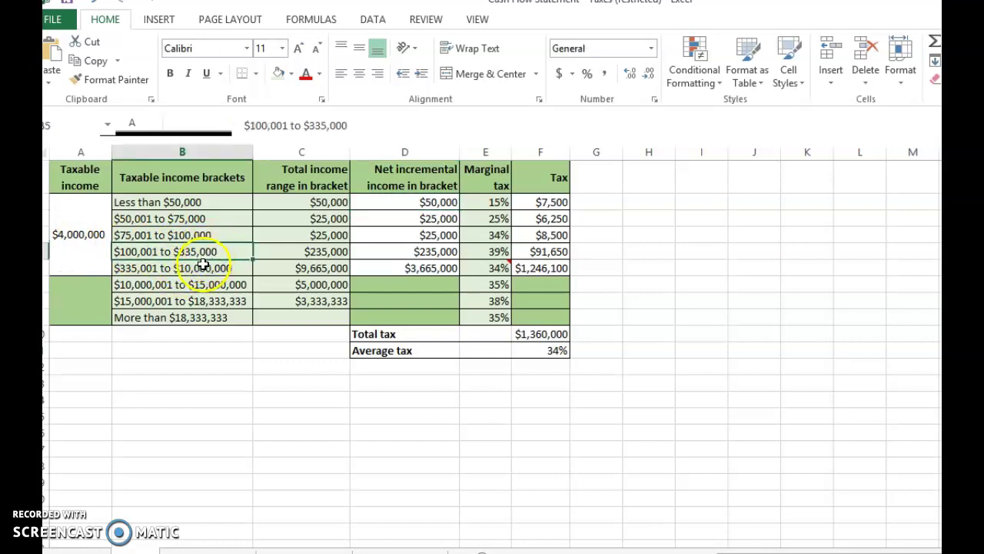
left_click(201, 267)
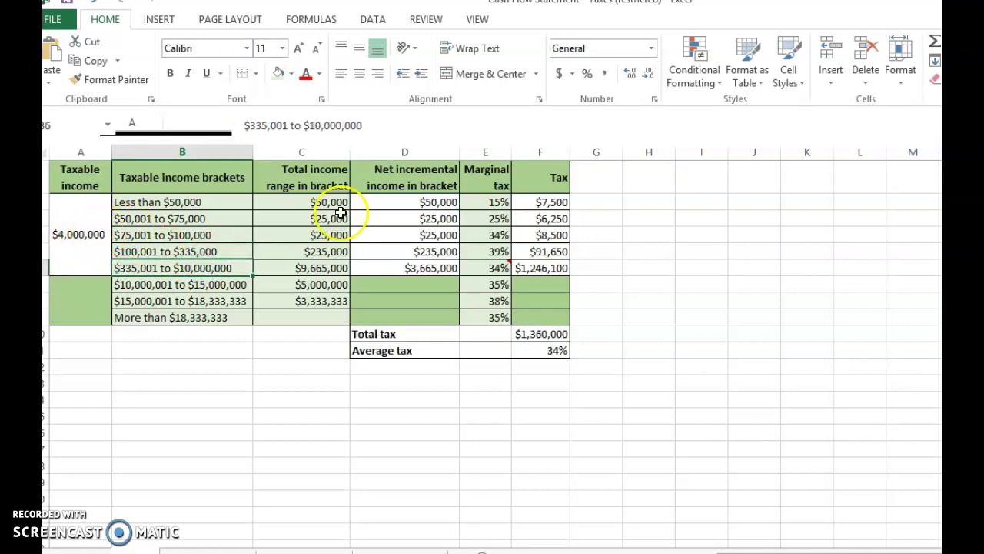
left_click(375, 200)
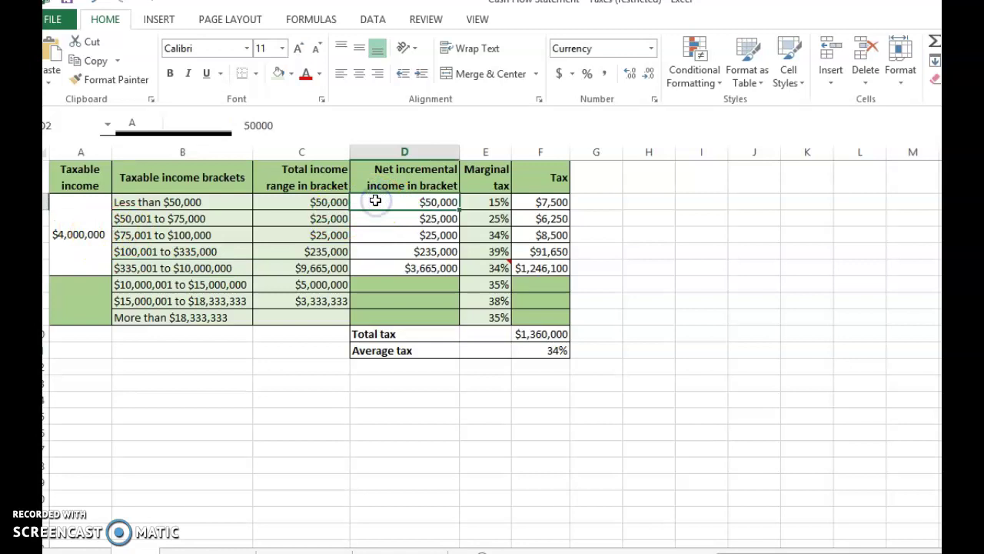
left_click(372, 265)
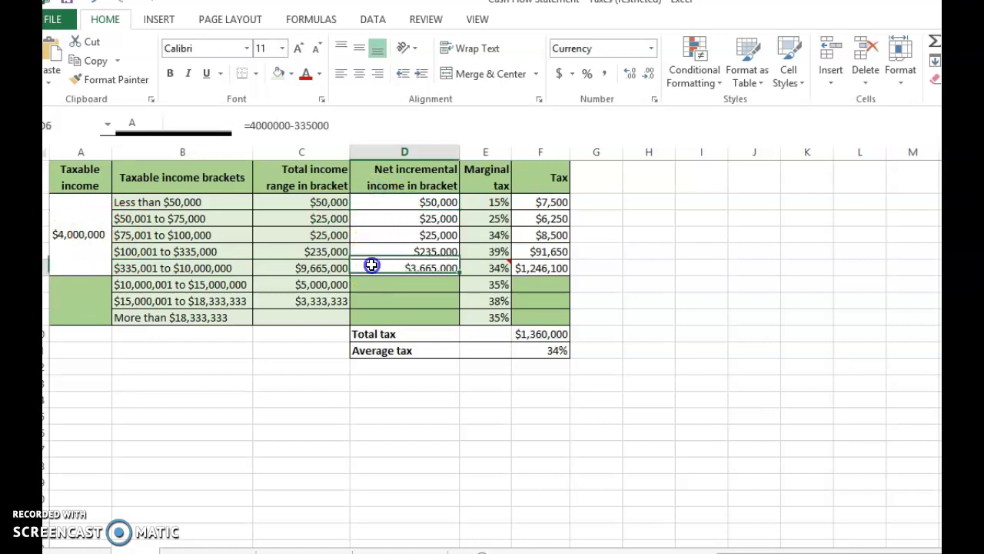
left_click(196, 285)
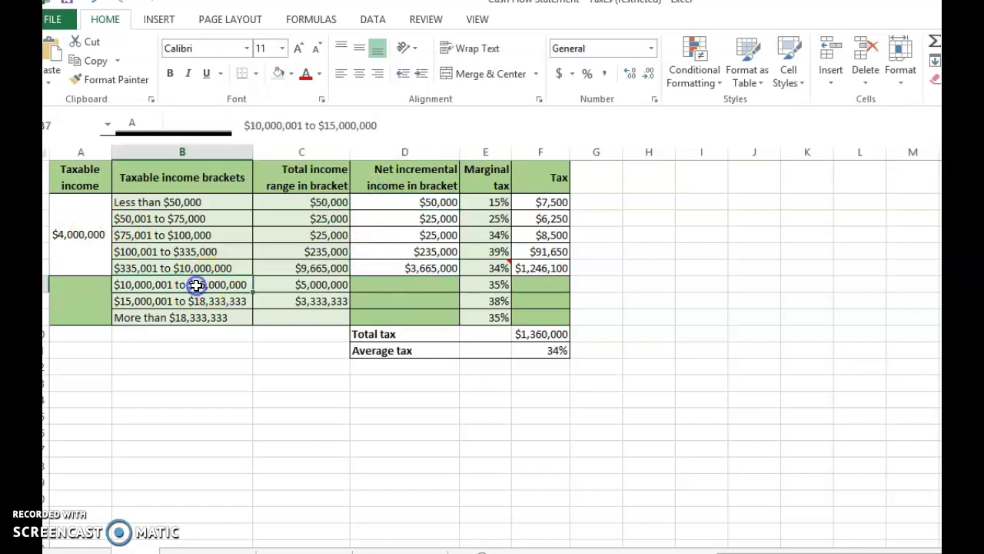
left_click(411, 285)
left_click(402, 285)
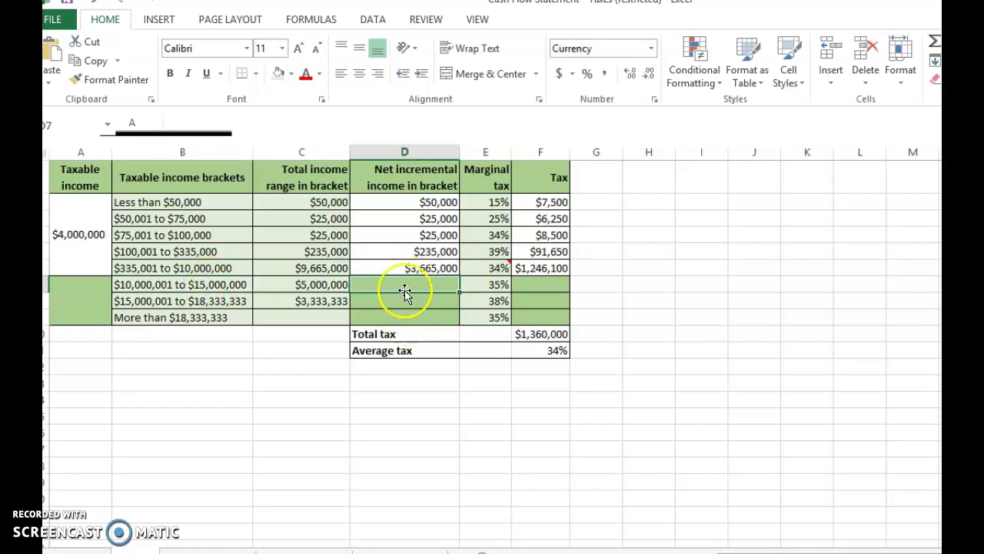
Compare the total income range with the net incremental income through the first five brackets, ending at the $335,001 to $10,000,000 bracket
left_click(405, 202)
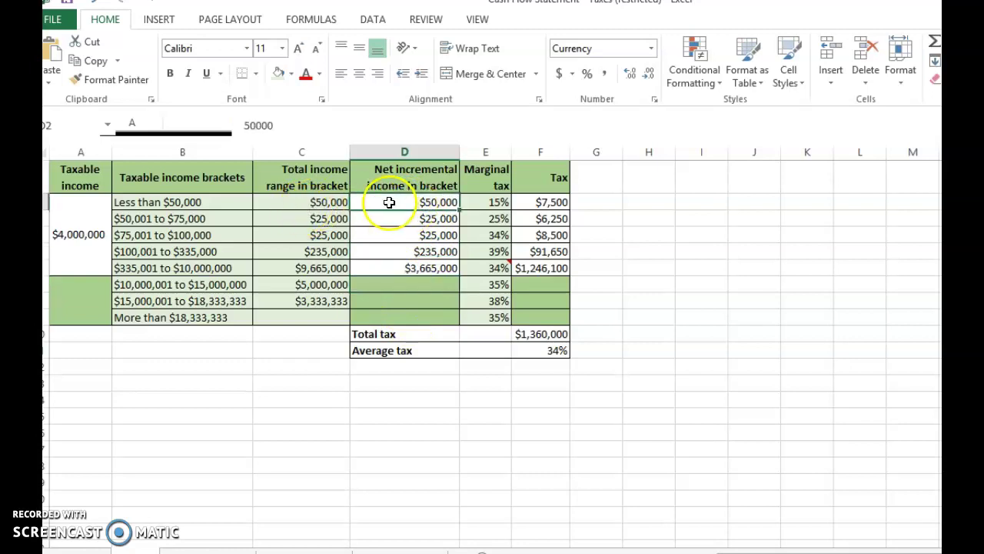
left_click(308, 202)
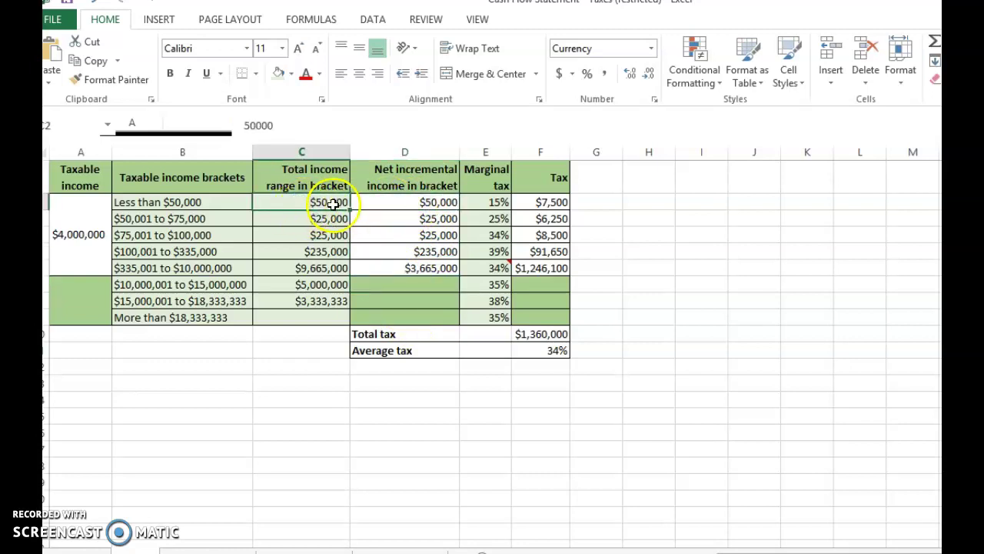
left_click(330, 219)
left_click(330, 235)
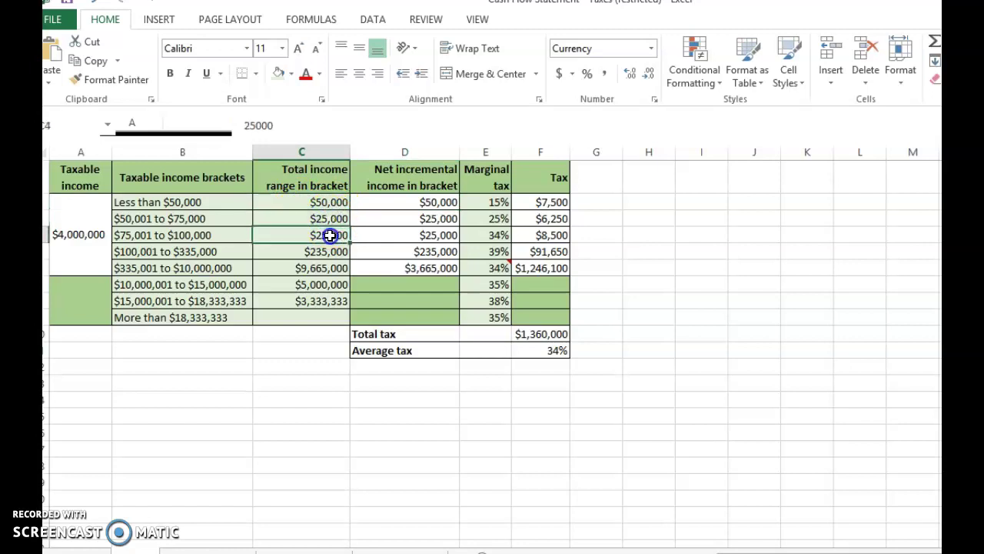
left_click(329, 252)
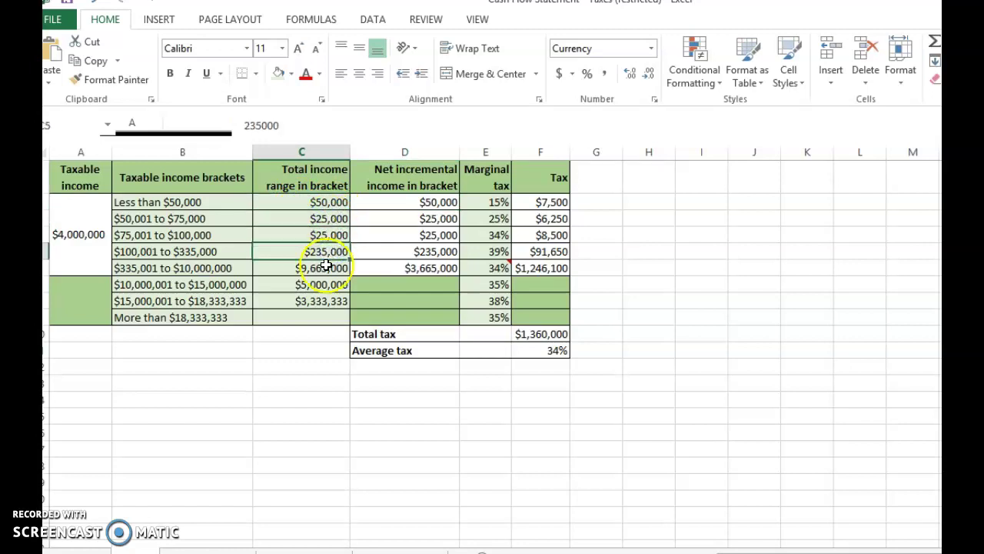
left_click(321, 264)
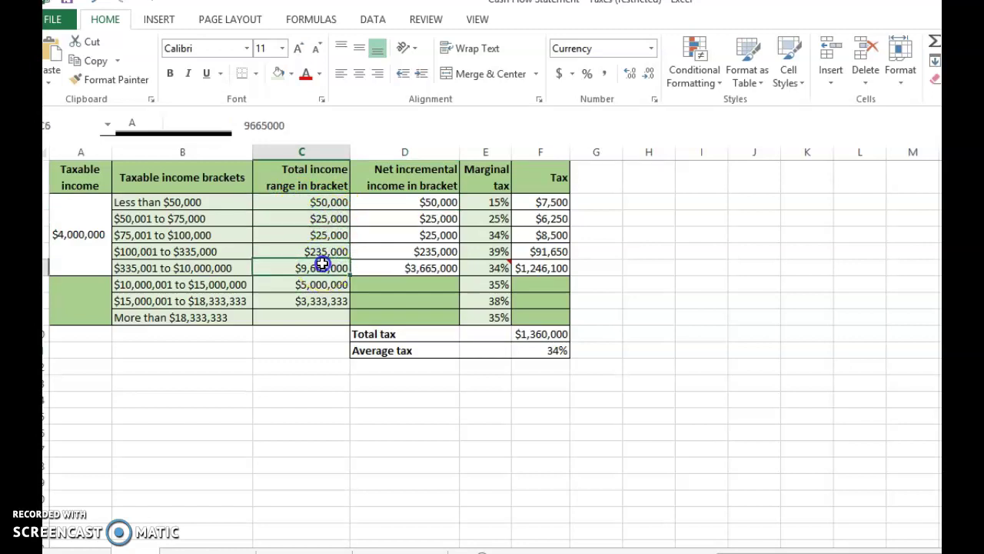
left_click(396, 267)
left_click(300, 269)
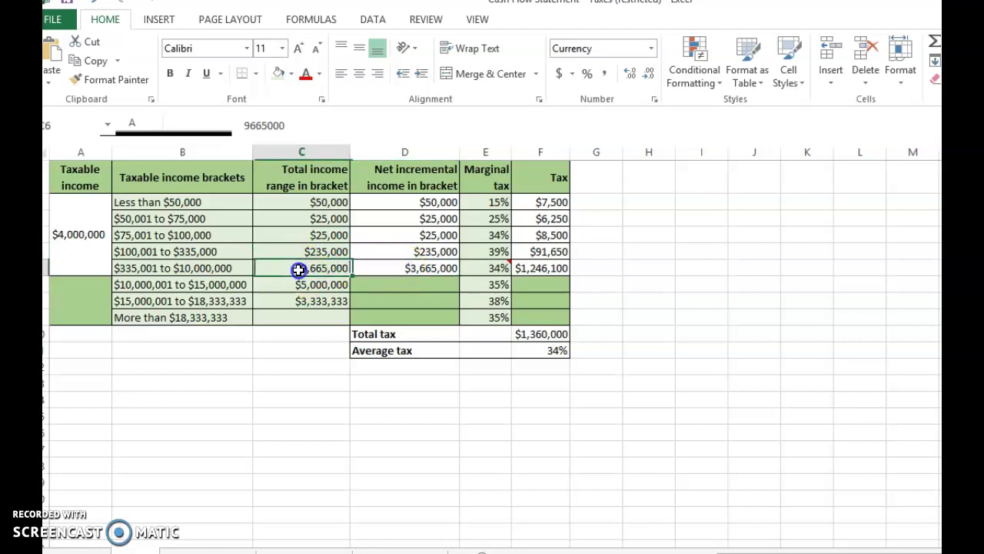
left_click(221, 266)
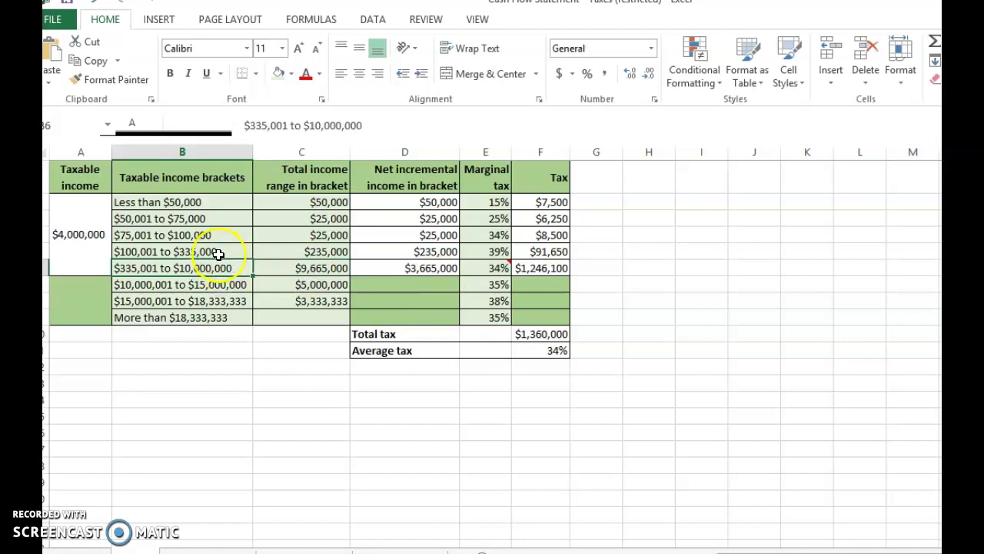
Review the net incremental income in column D for the first five brackets against the bracket ranges and the taxable income
left_click(217, 253)
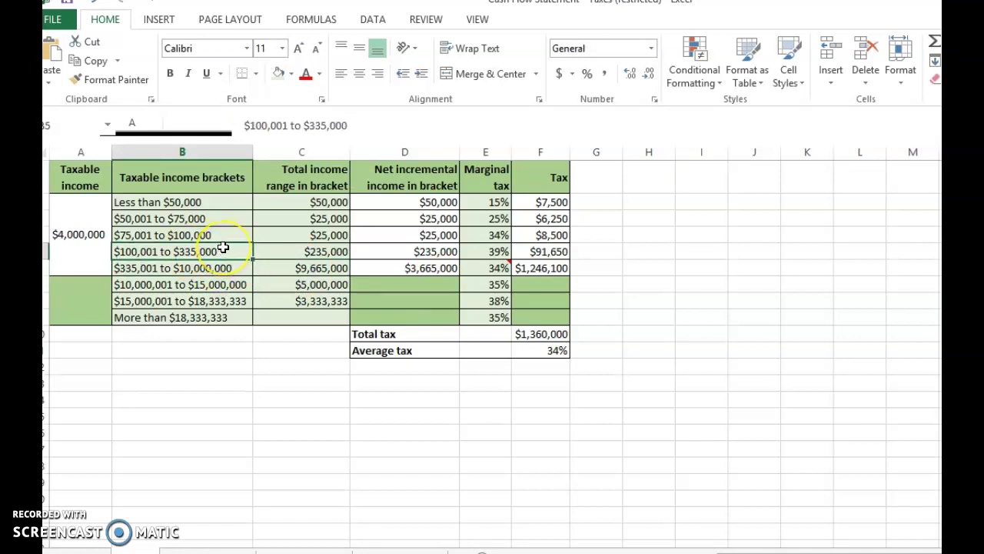
left_click(334, 266)
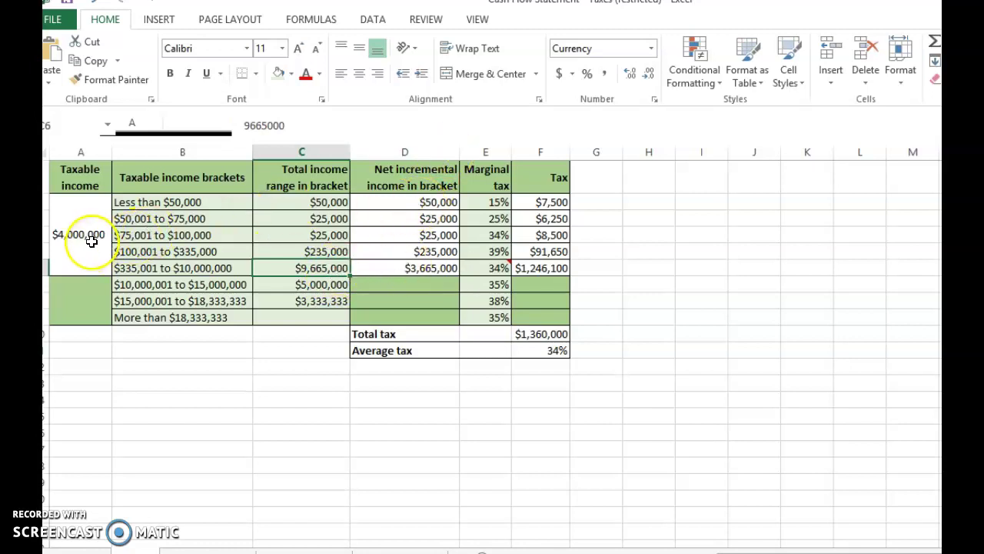
left_click(392, 200)
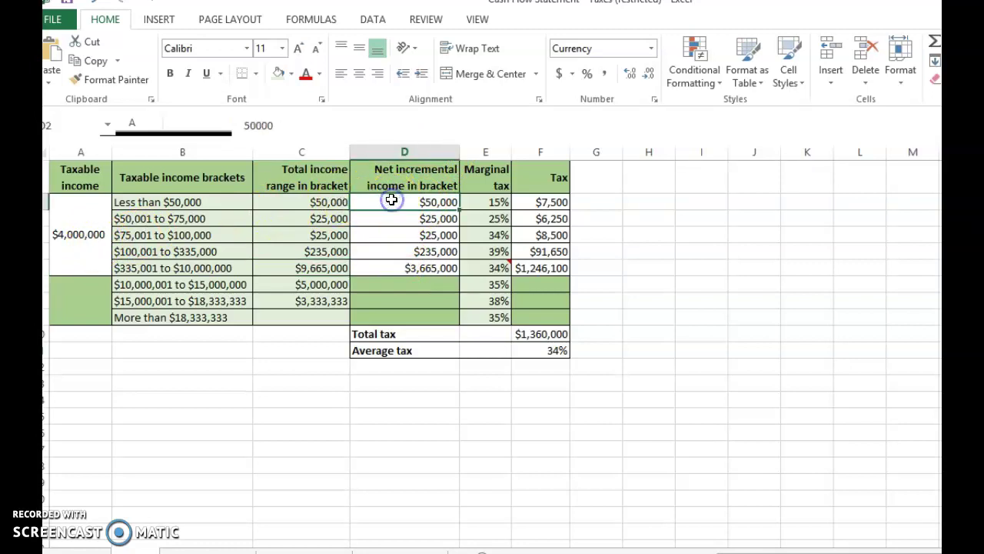
key("Down")
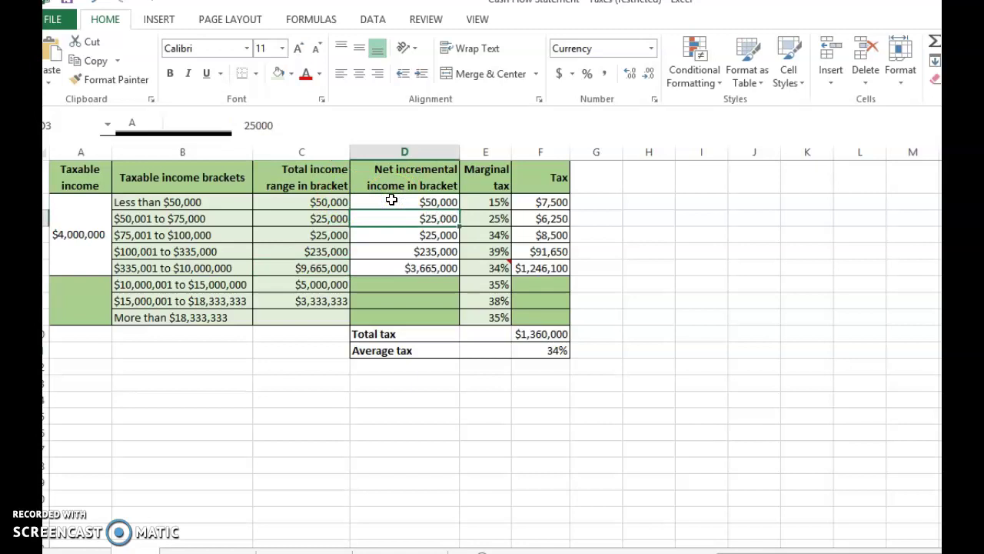
key("Down")
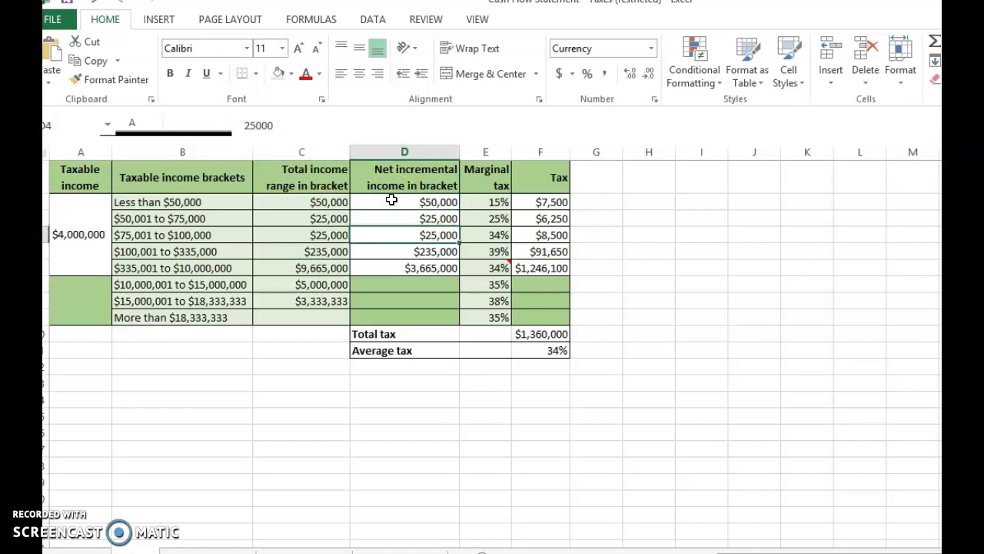
key("Down")
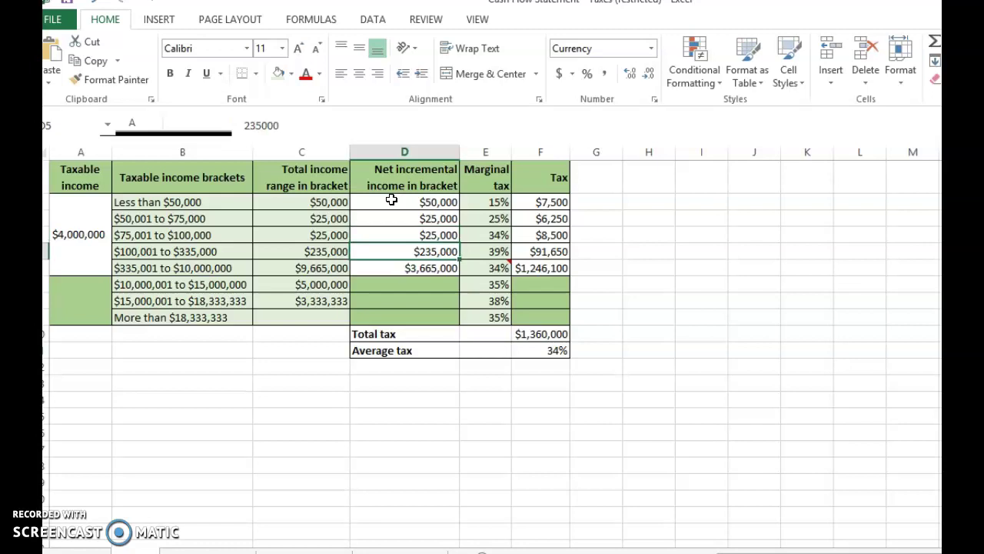
key("Down")
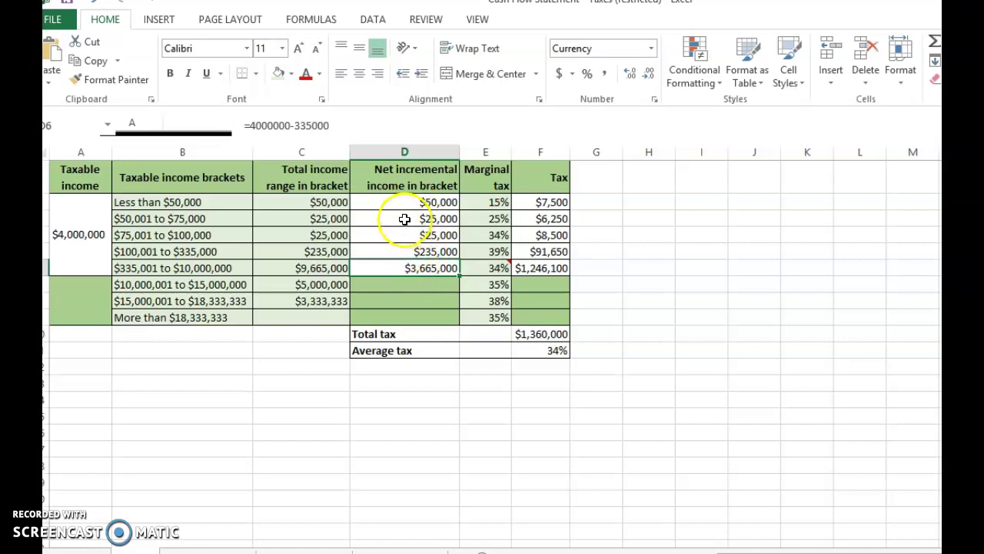
left_click_drag(402, 198, 403, 264)
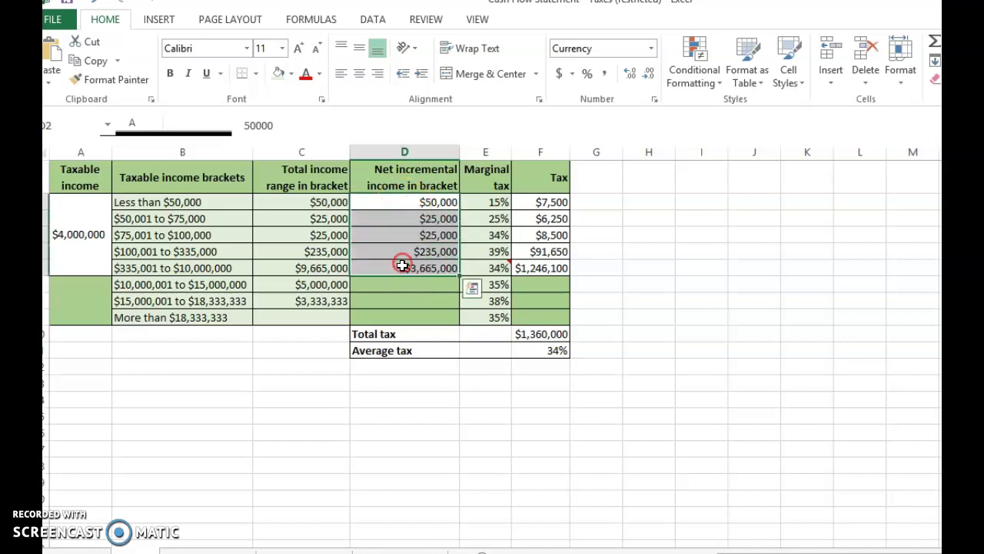
left_click(92, 239)
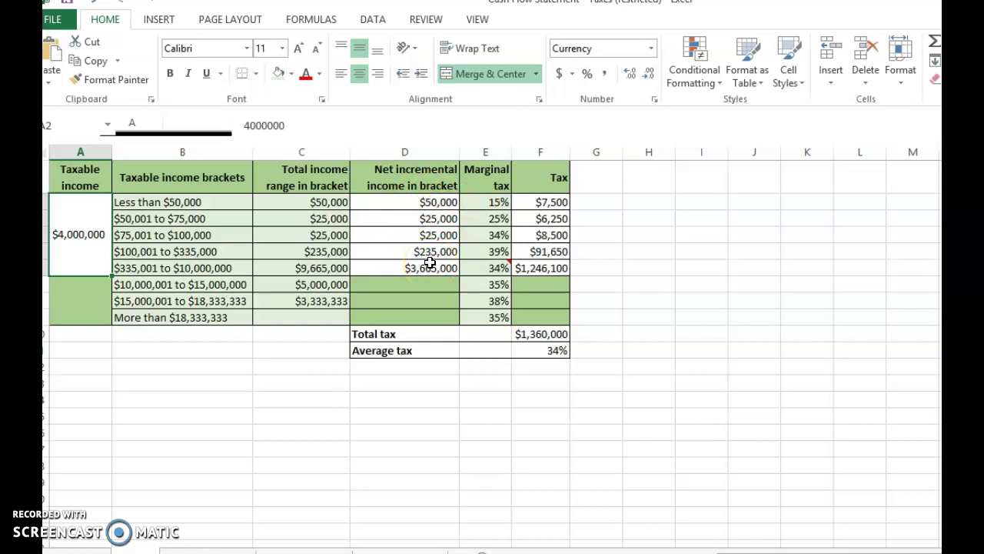
Inspect how the tax is calculated from net incremental income and marginal tax for the Less than $50,000 and $50,001 to $75,000 brackets
left_click(432, 202)
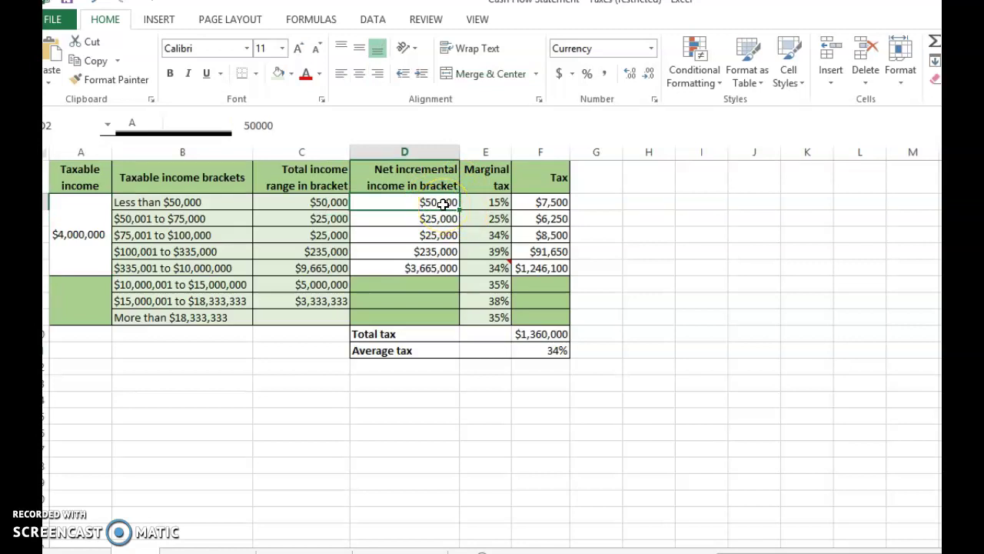
left_click(483, 204)
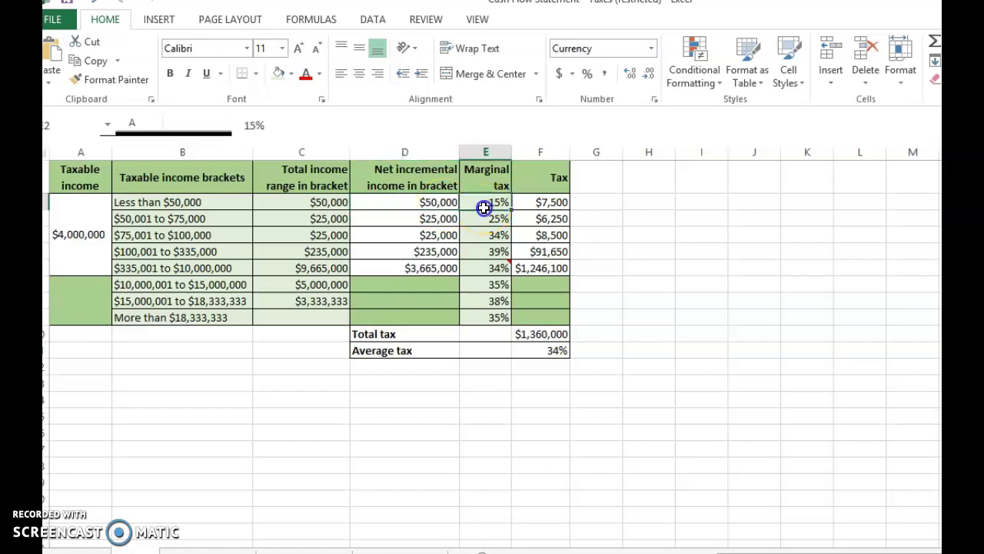
left_click(531, 204)
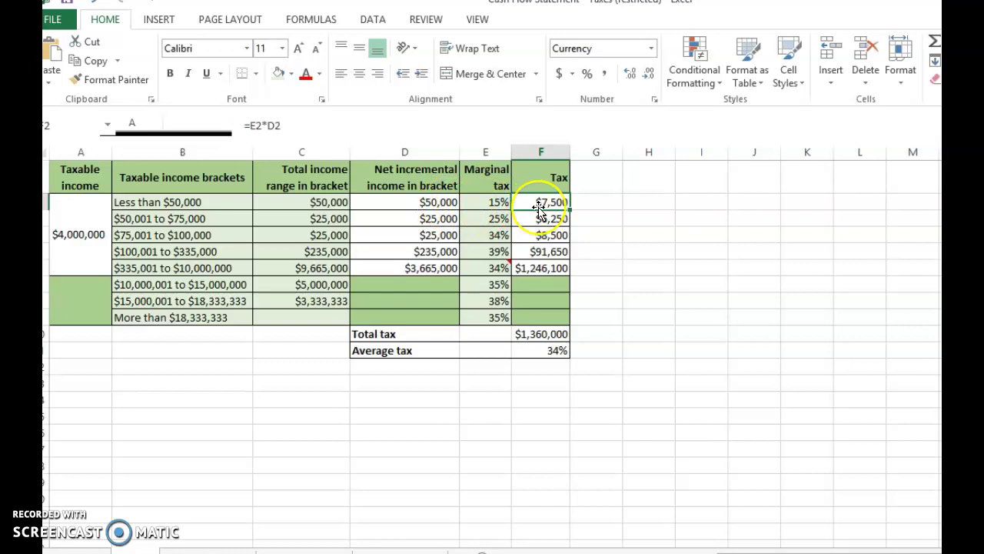
left_click(425, 219)
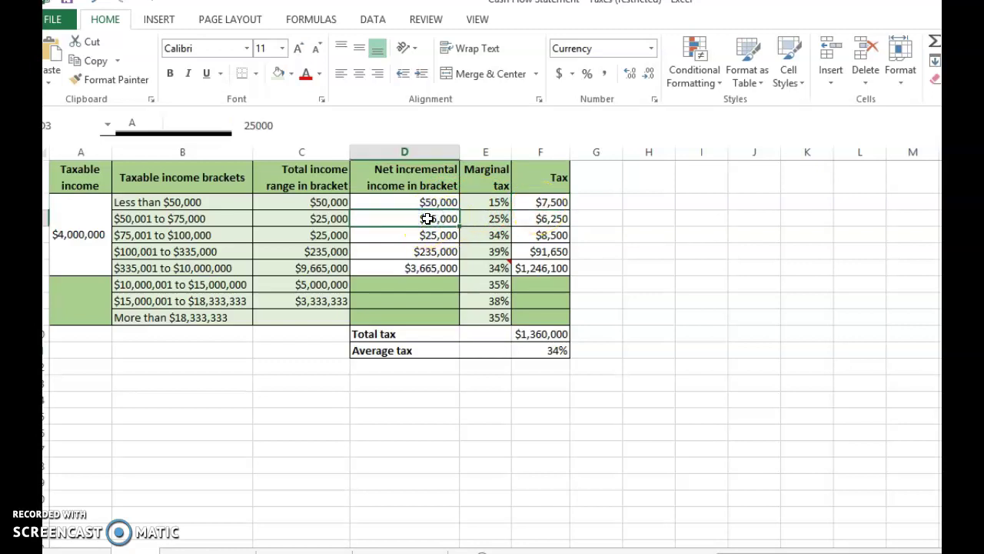
left_click(486, 219)
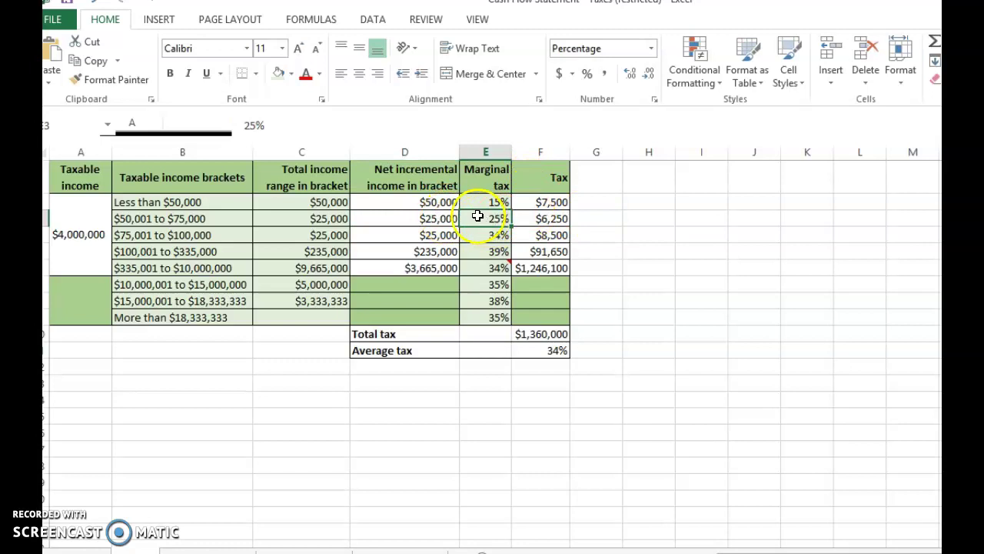
left_click(440, 219)
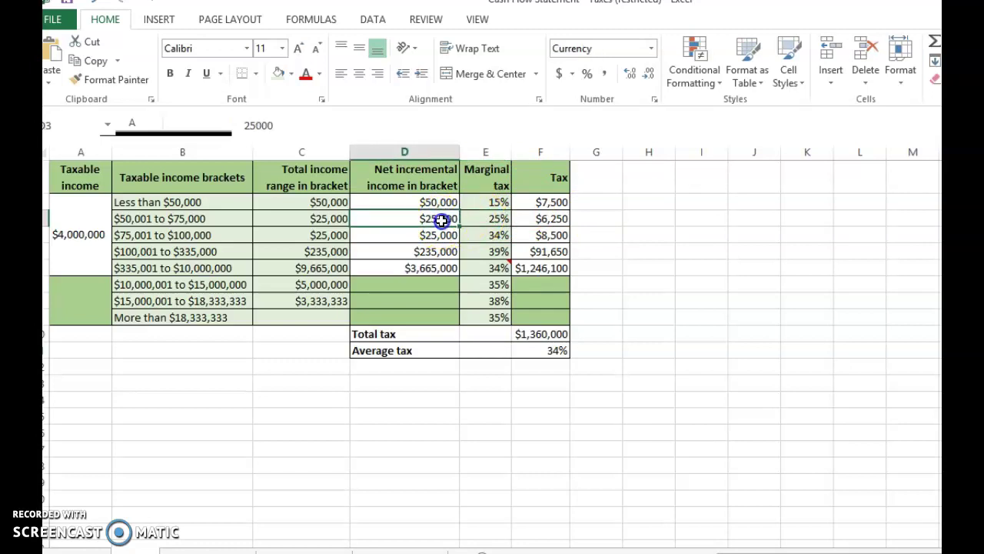
left_click(473, 219)
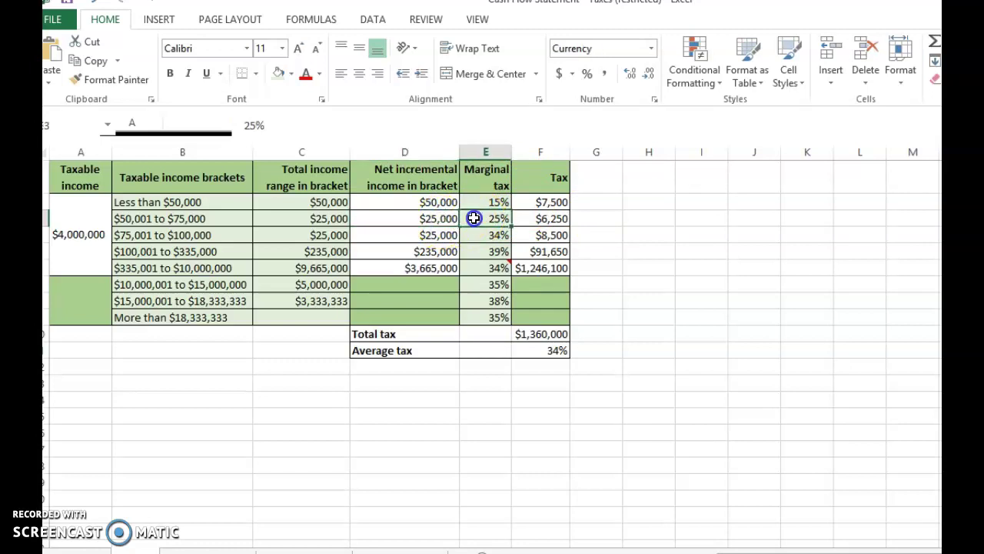
left_click(537, 218)
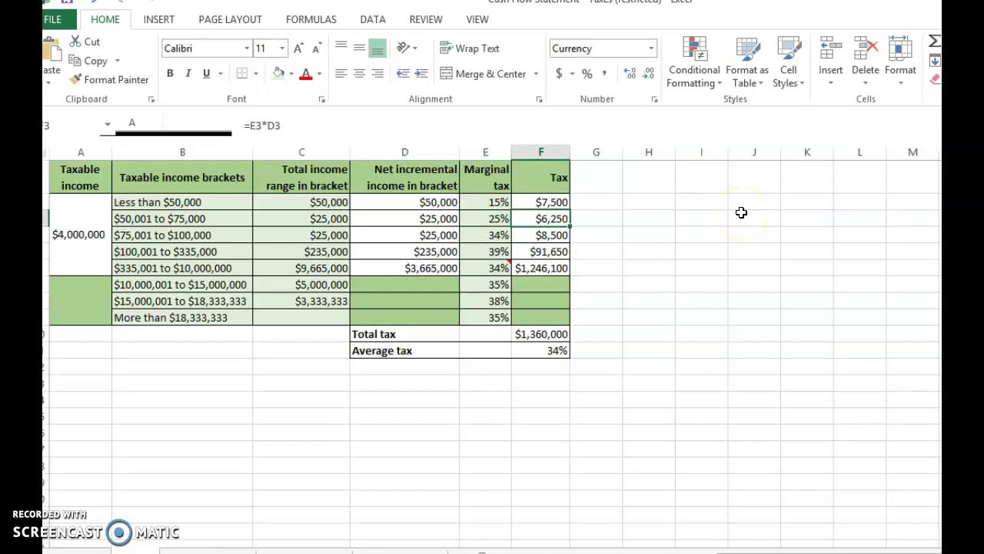
Inspect the tax calculations for the $75,001 to $100,000 and $335,001 to $10,000,000 brackets, including the latter's income and marginal rate
left_click(428, 235)
left_click(531, 237)
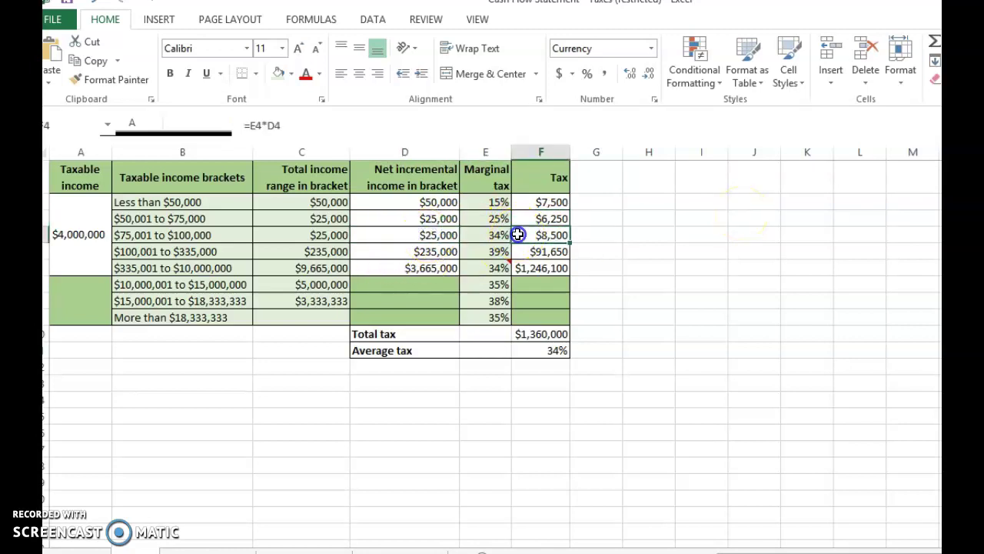
left_click(535, 266)
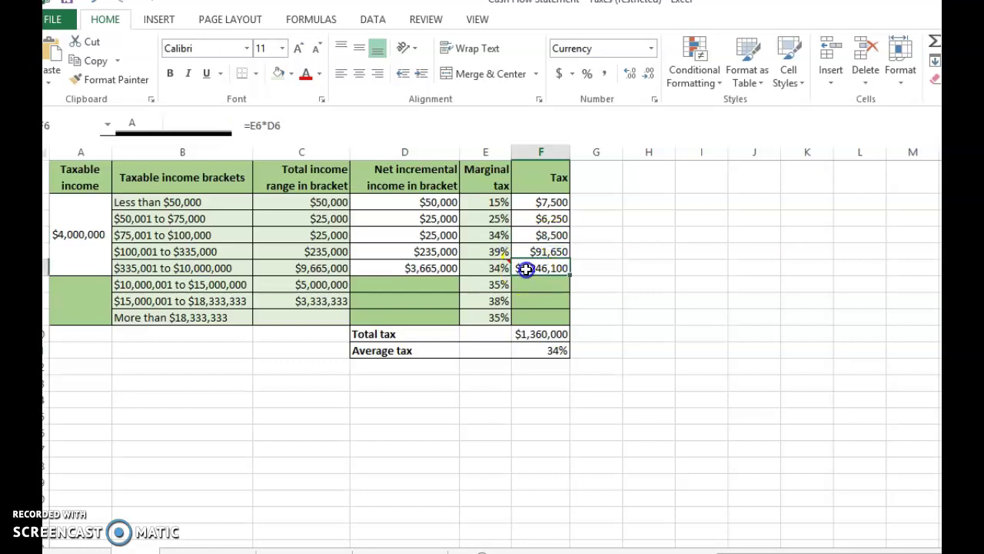
left_click(420, 269)
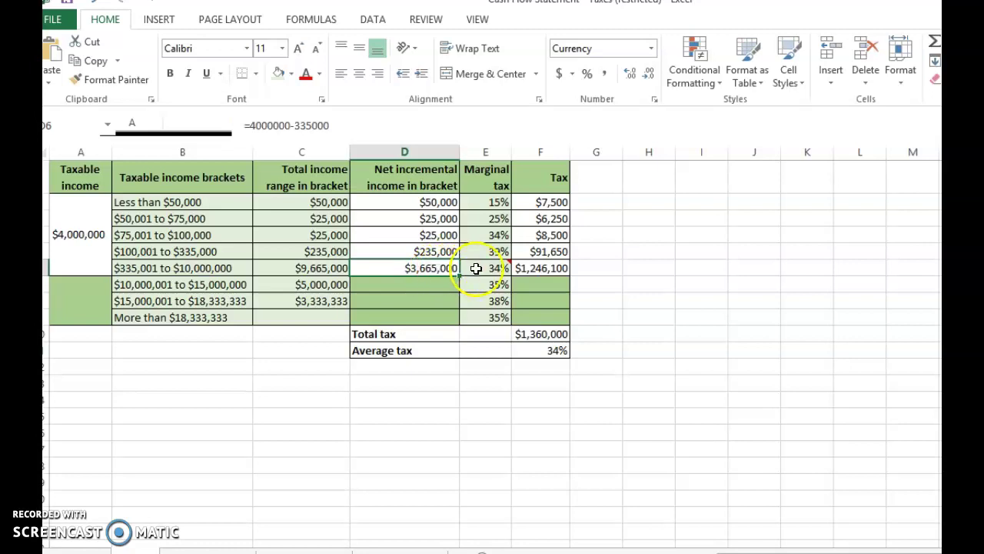
left_click(477, 267)
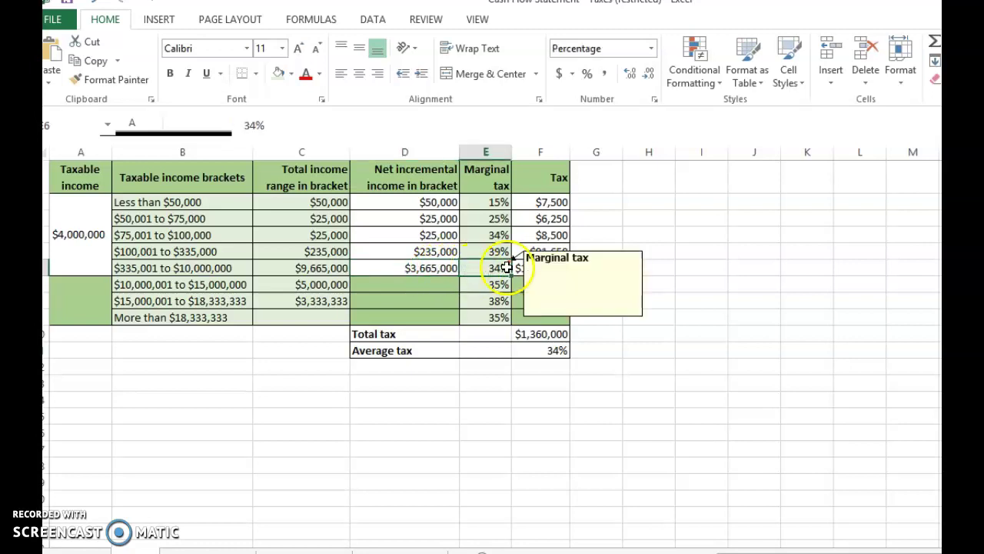
left_click(535, 267)
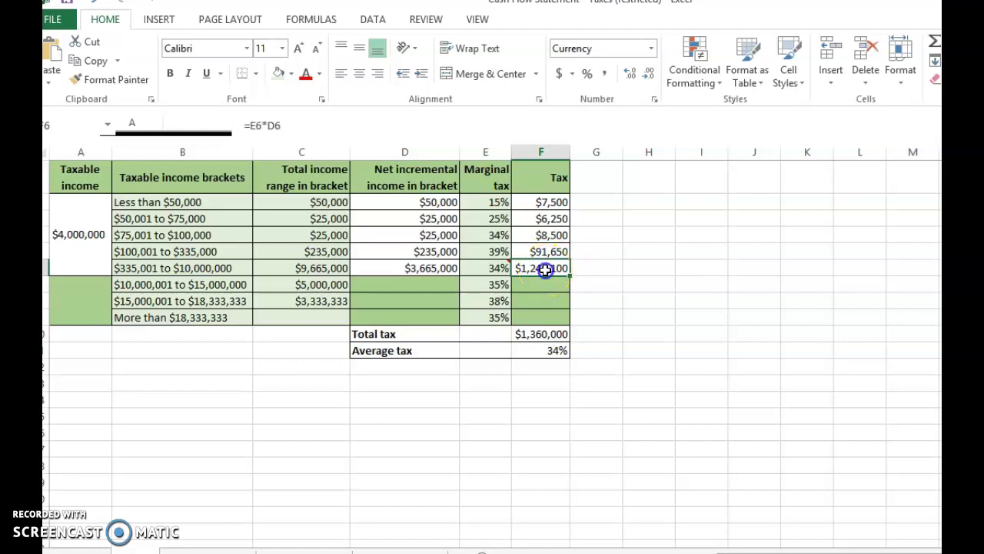
Review the tax formulas in column F from the lowest bracket to the $335,001 to $10,000,000 bracket
left_click(541, 201)
left_click_drag(541, 208, 538, 267)
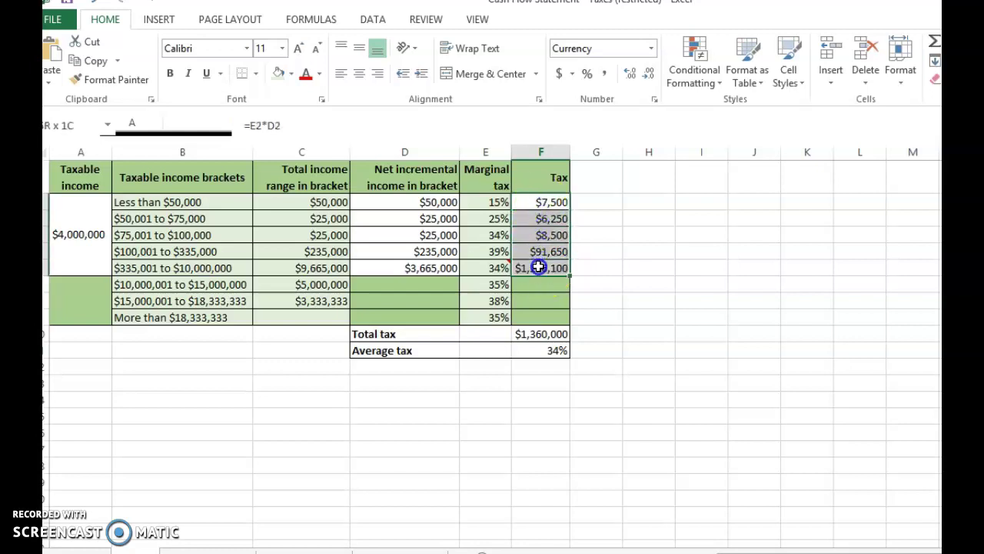
left_click(544, 204)
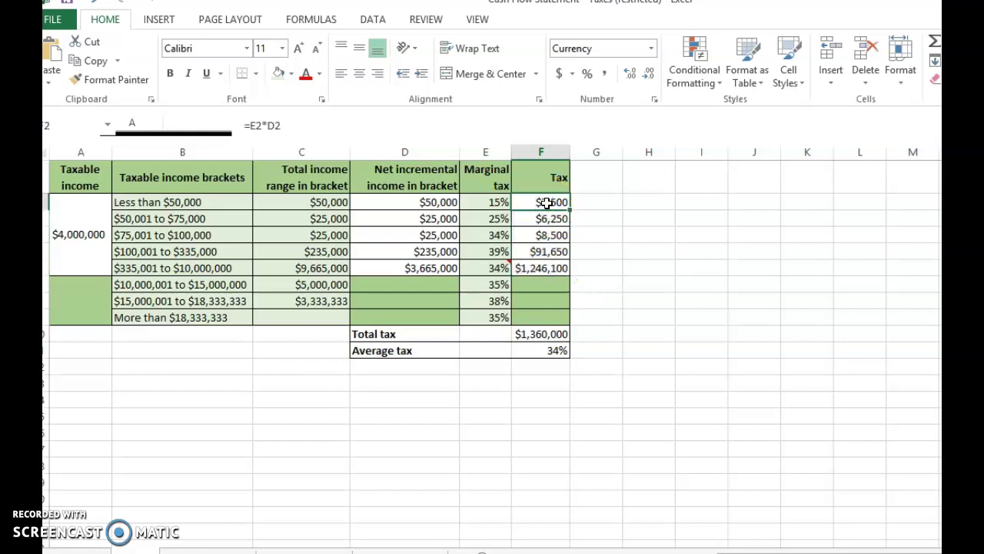
key("Down")
key("Down")
key("Down")
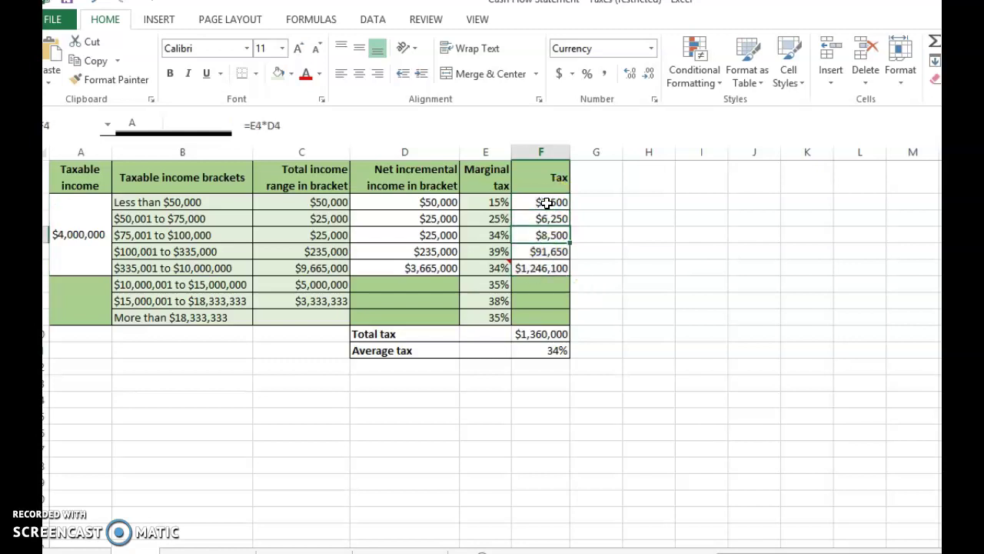
key("Down")
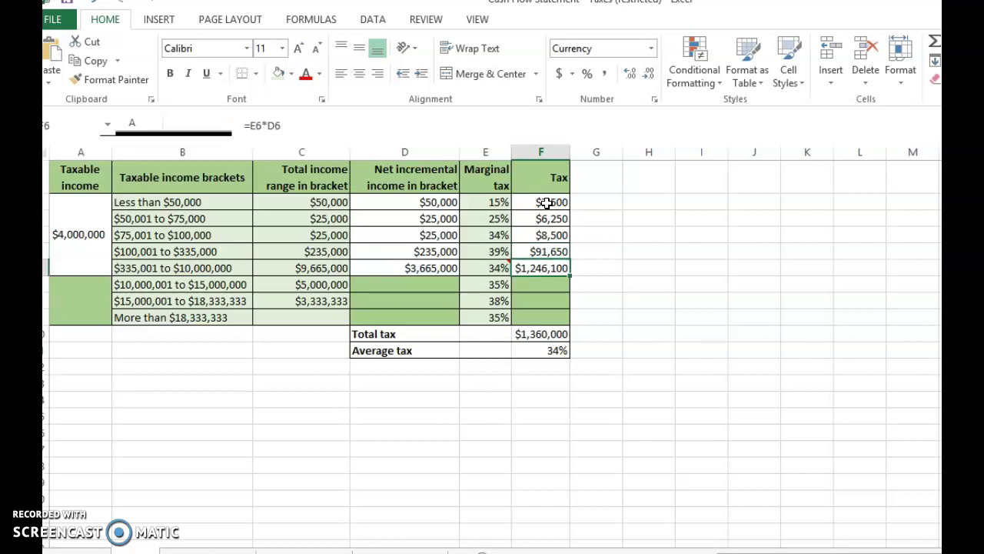
Select the five bracket taxes in F2:F6 and inspect the total tax formula in F10
left_click_drag(527, 202, 530, 268)
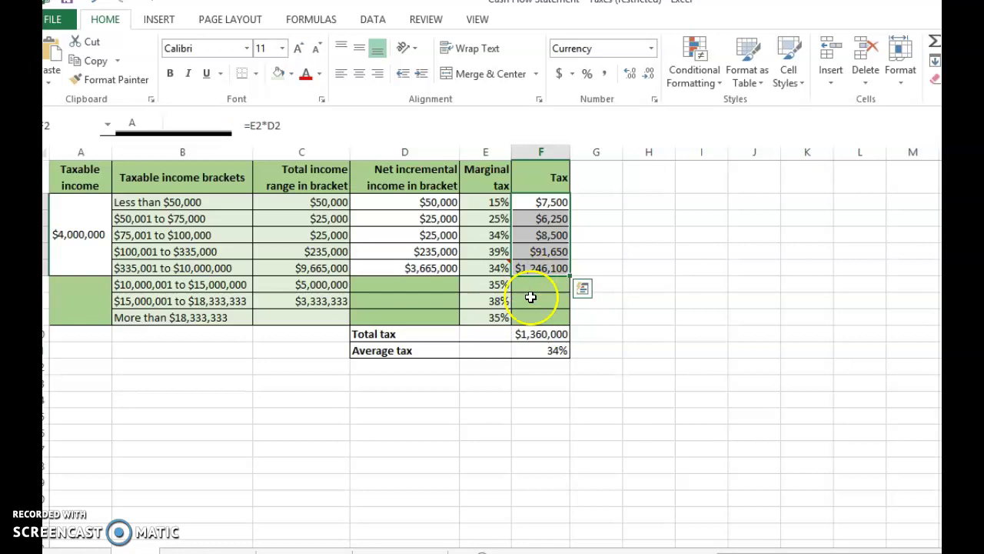
left_click(540, 333)
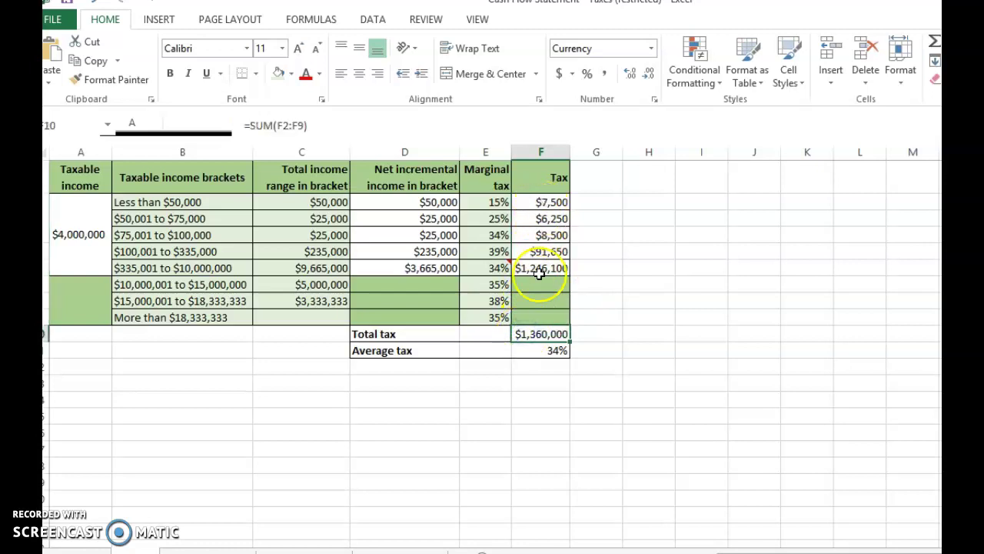
left_click(554, 334)
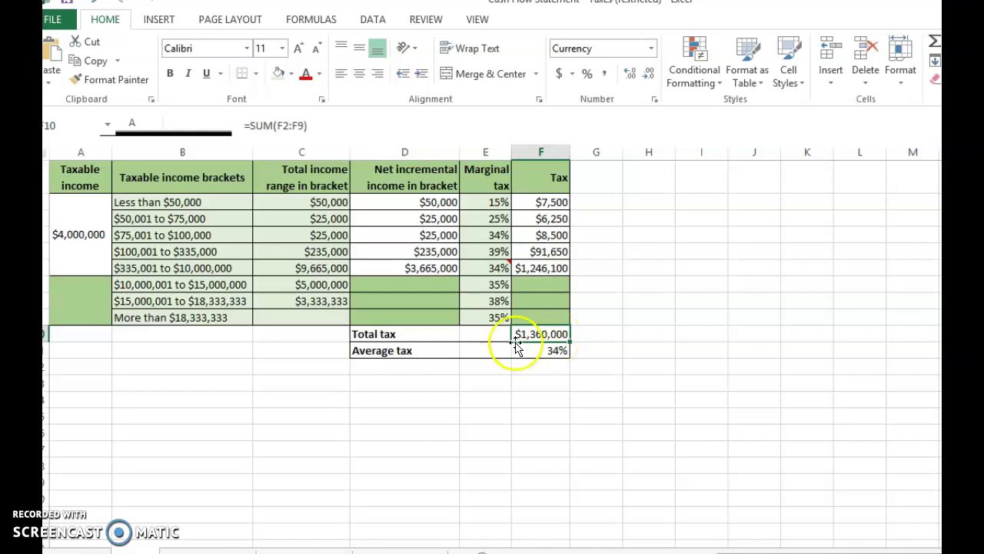